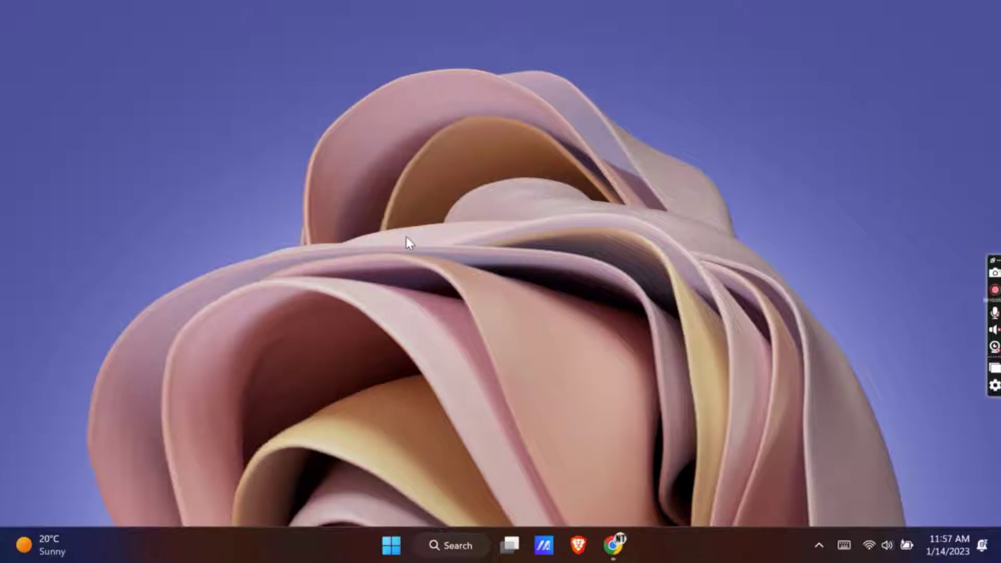
# Step: Launch Chrome from the taskbar and go to its Privacy and security settings
pyautogui.click(614, 545)
pyautogui.click(612, 544)
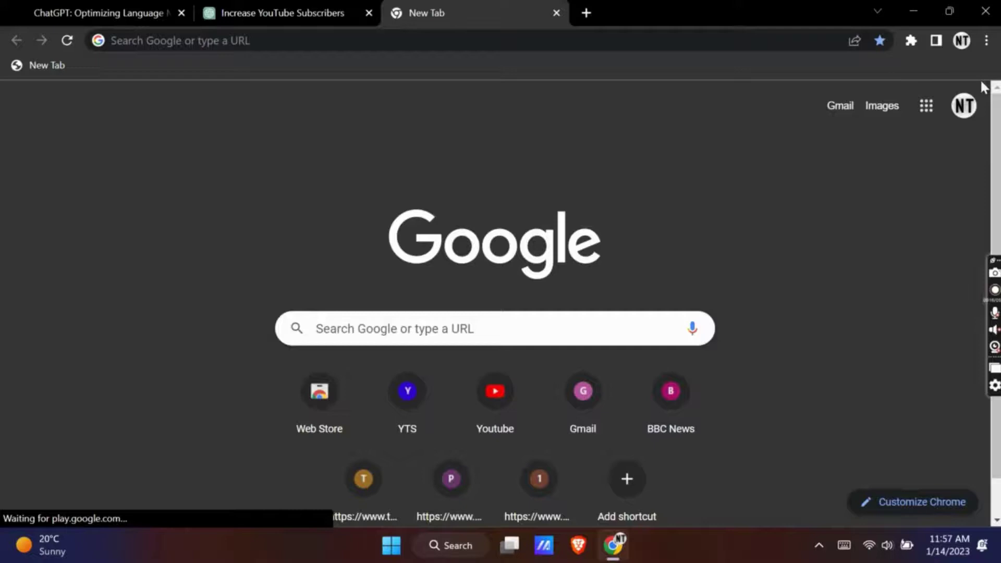
pyautogui.click(988, 41)
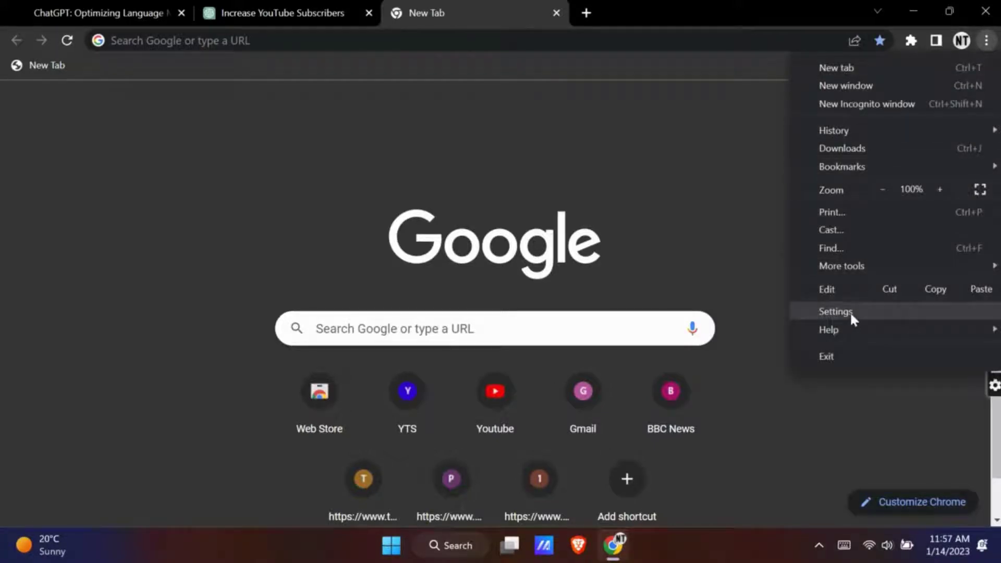
pyautogui.click(849, 311)
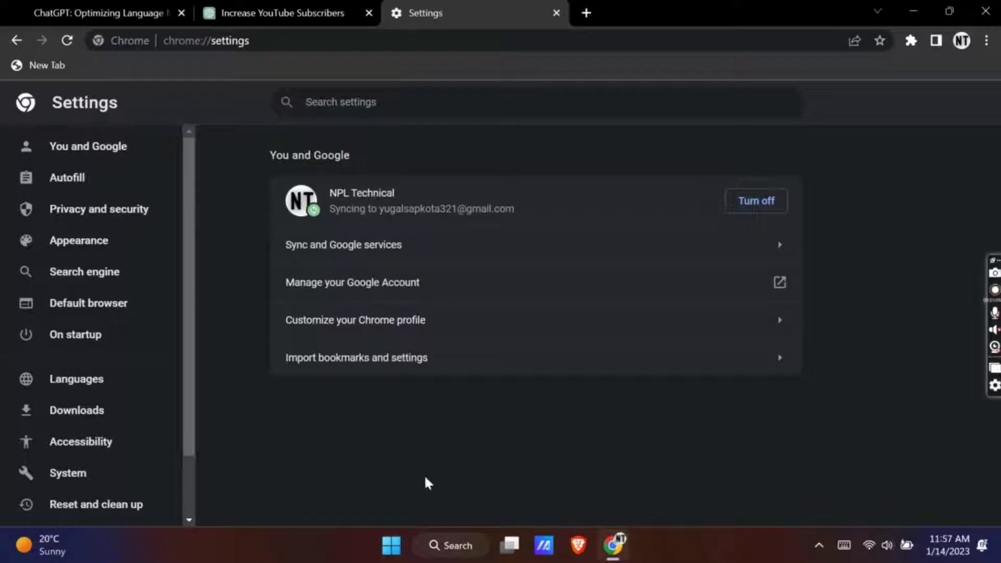
pyautogui.click(92, 219)
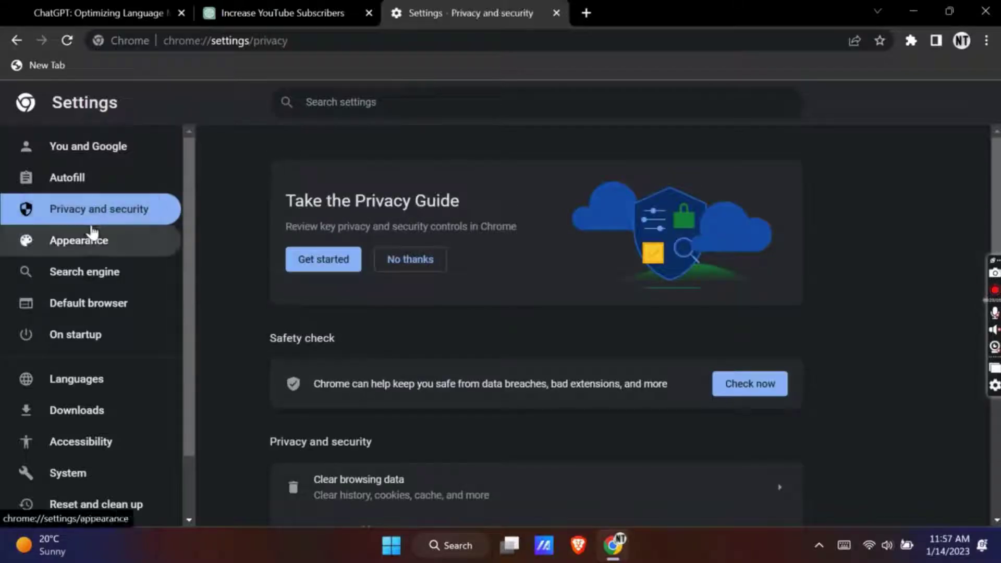
pyautogui.scroll(-1, 232, 293)
pyautogui.scroll(-1, 233, 305)
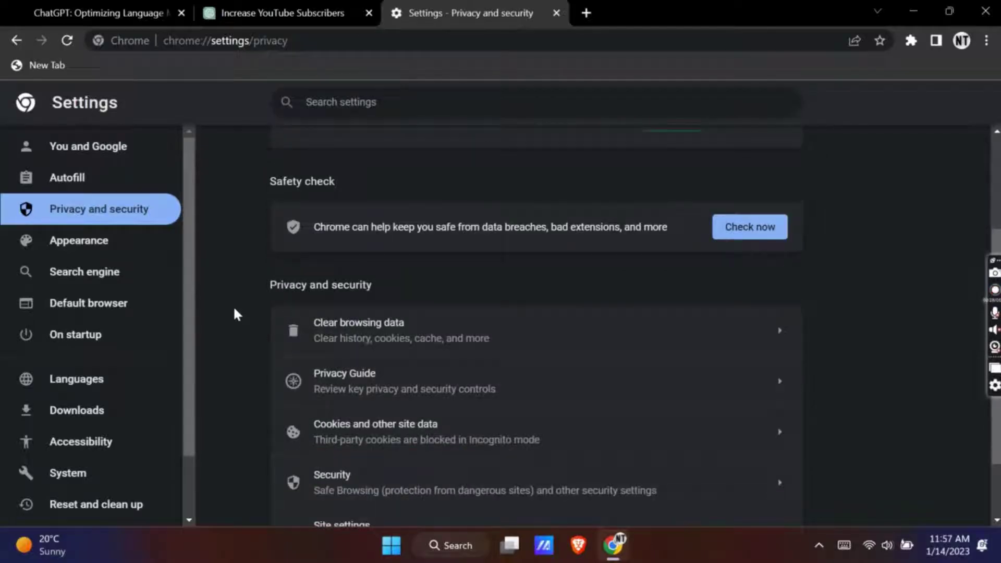
pyautogui.scroll(-1, 235, 313)
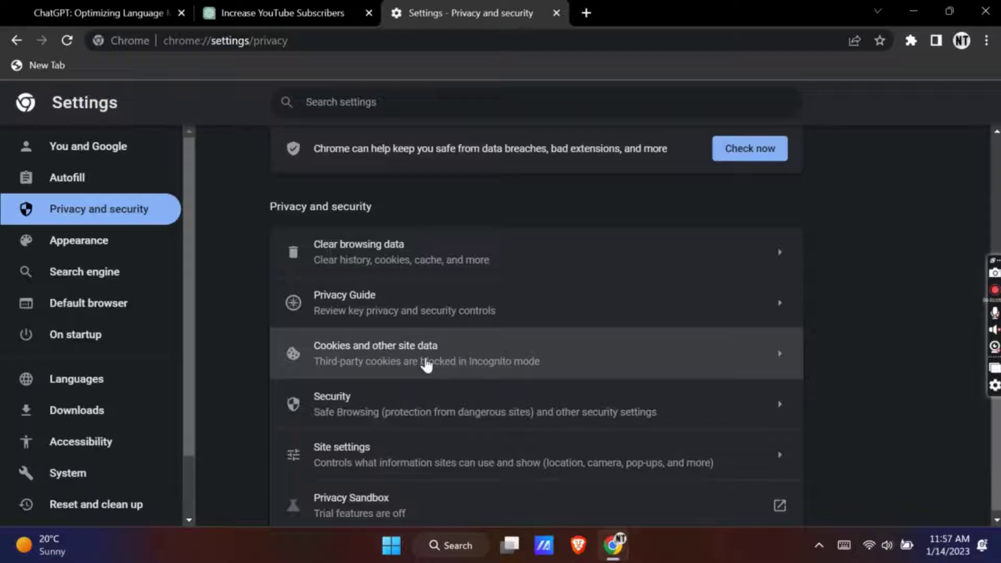
# Step: Search all site data for 'openai', clear openai.com's stored data, and return to ChatGPT
pyautogui.click(404, 361)
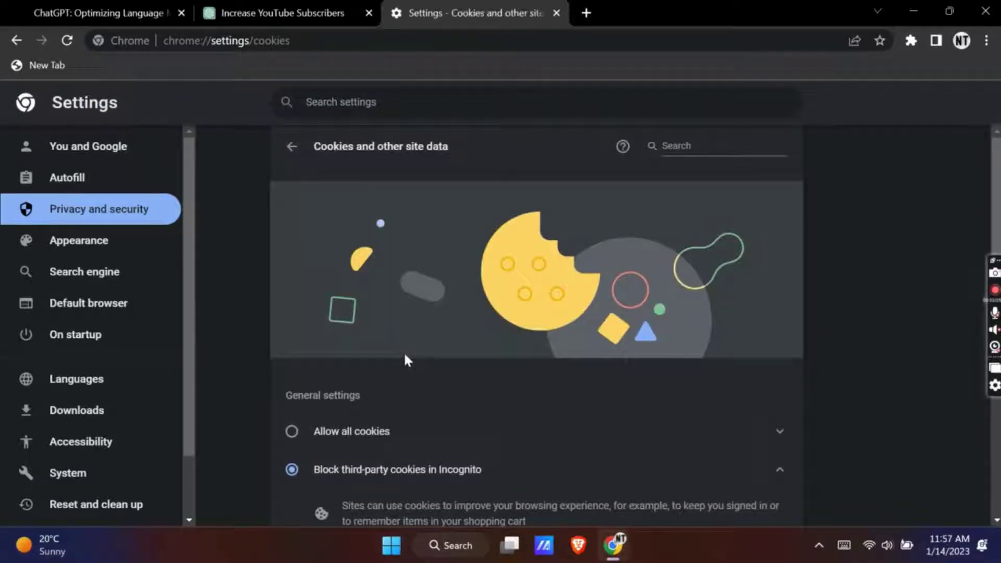
pyautogui.scroll(-2, 404, 360)
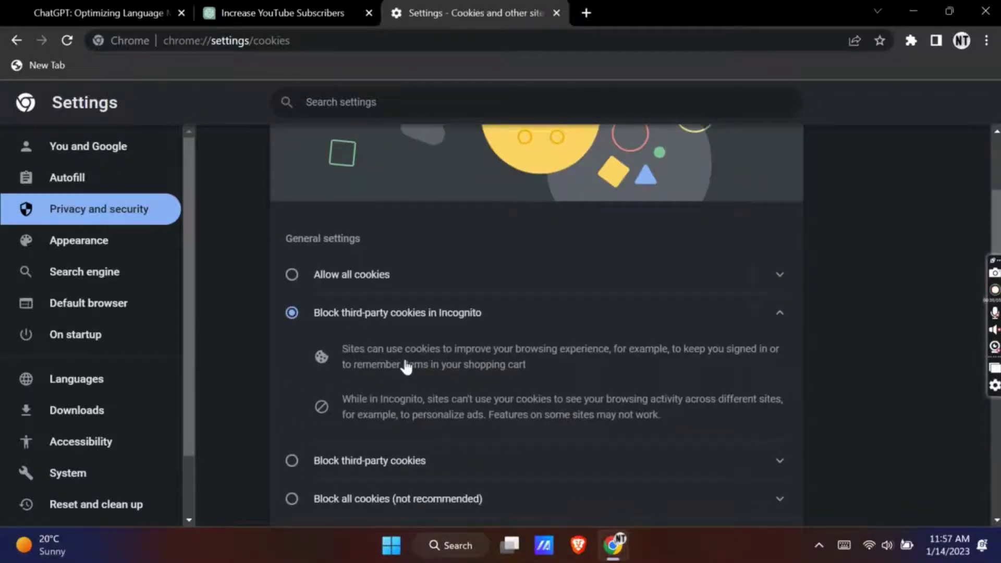
pyautogui.scroll(-1, 405, 368)
pyautogui.scroll(-1, 405, 368)
pyautogui.scroll(-1, 405, 375)
pyautogui.scroll(-1, 405, 374)
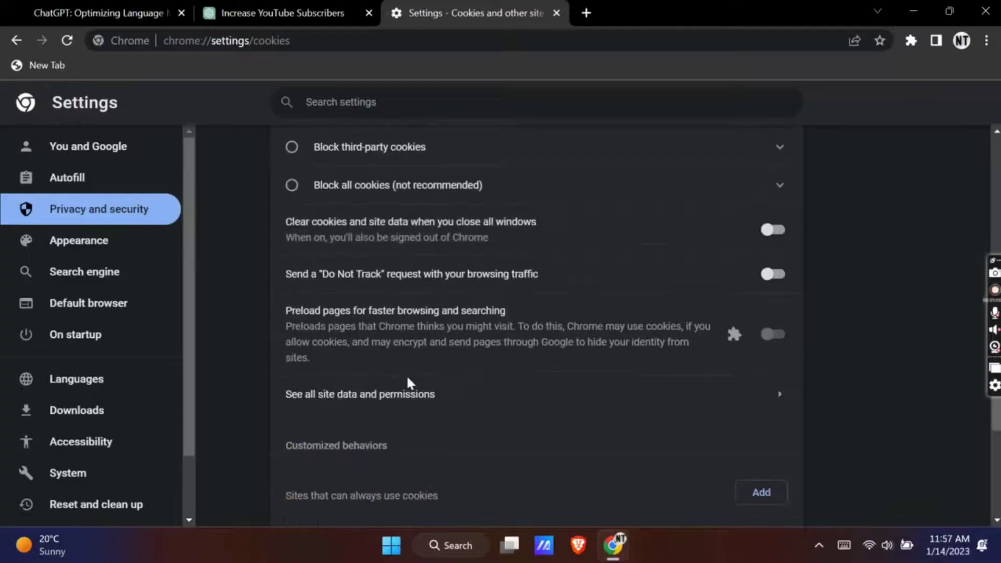
pyautogui.click(381, 407)
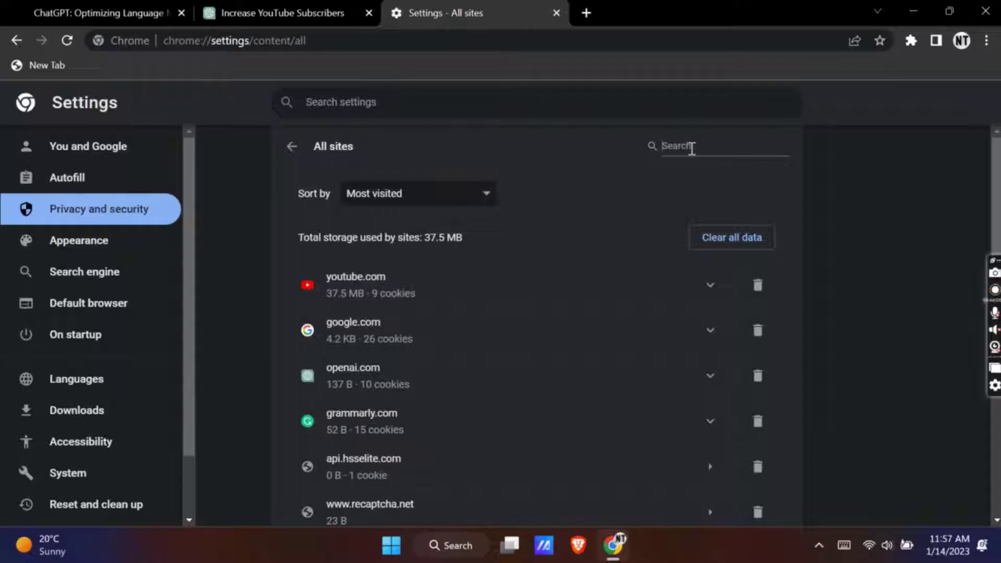
pyautogui.click(691, 149)
pyautogui.write('ena')
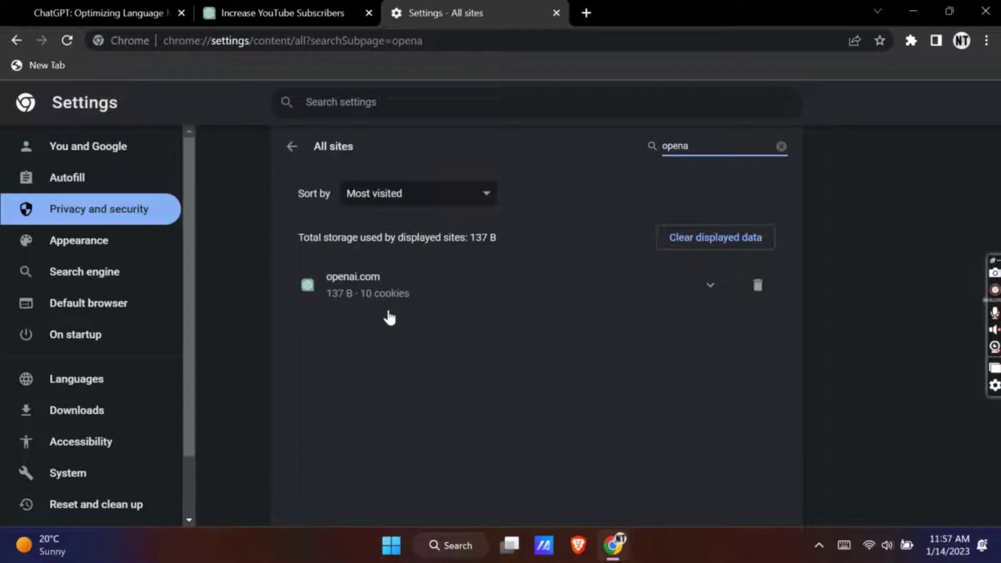
pyautogui.click(756, 286)
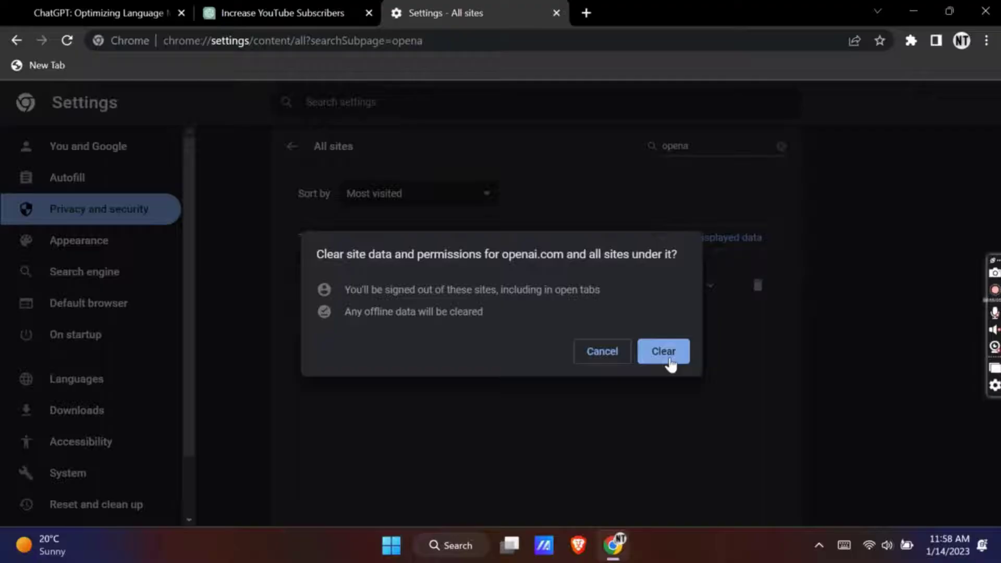
pyautogui.click(663, 351)
pyautogui.click(242, 11)
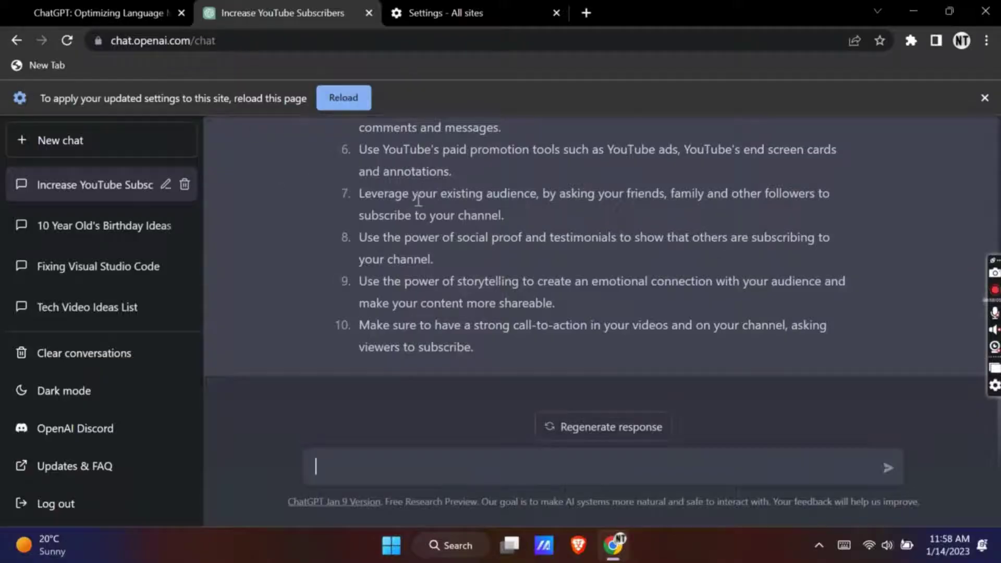
# Step: Reload ChatGPT from the settings banner so it shows the login screen
pyautogui.click(355, 102)
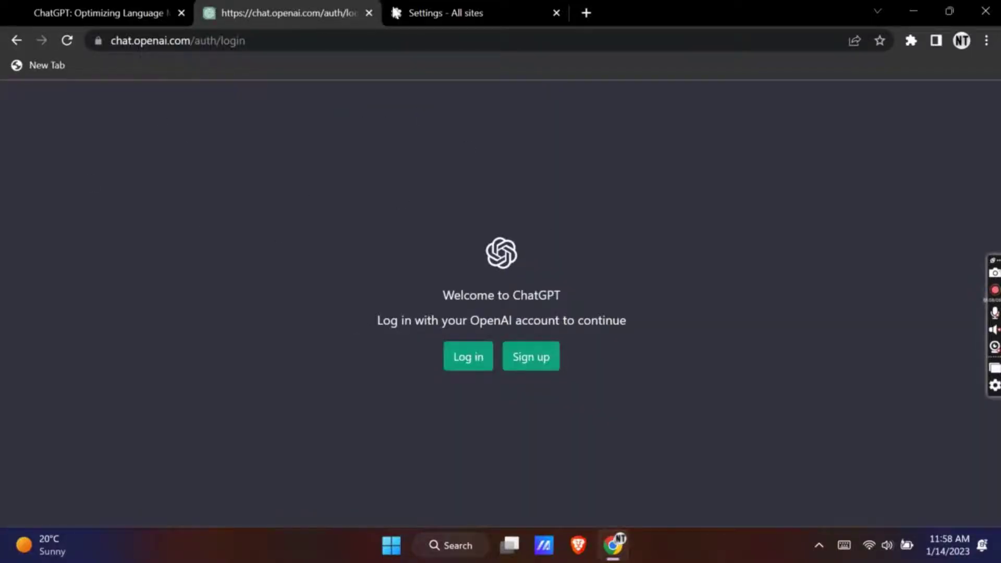
# Step: In a new tab, search Google for 'download zenmate vpn extension'
pyautogui.click(586, 14)
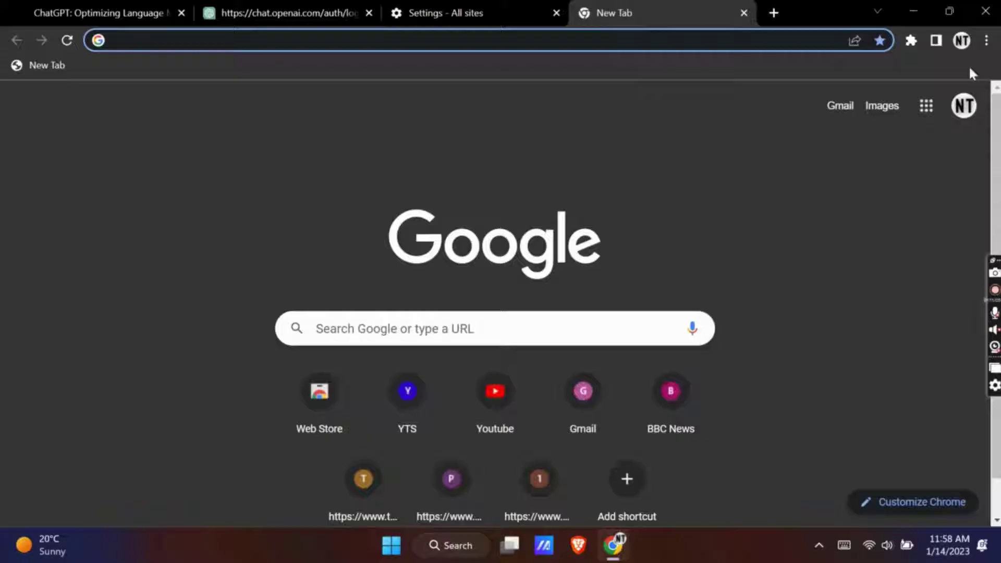
pyautogui.write('dw')
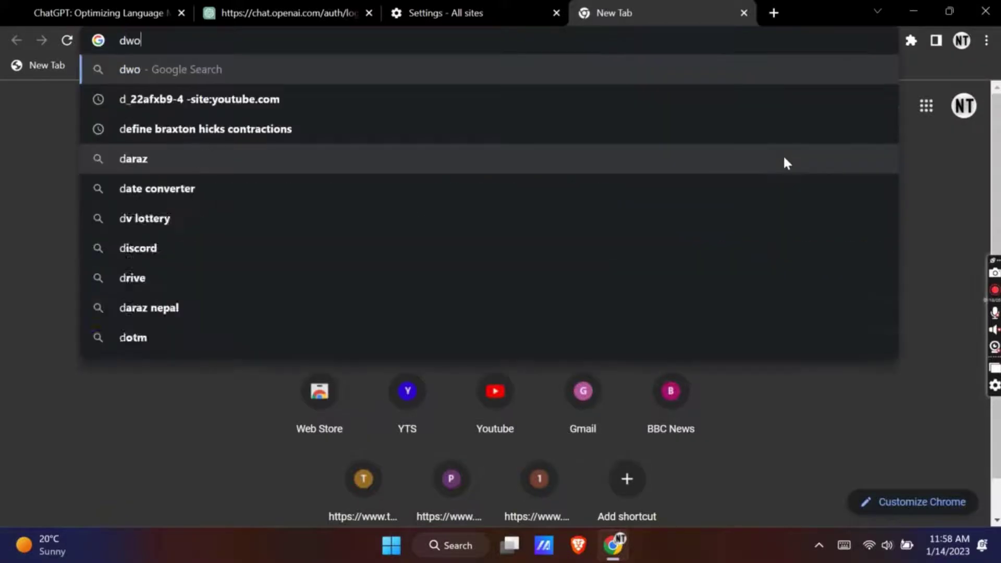
pyautogui.write('o')
pyautogui.press('BackSpace')
pyautogui.write('ownl')
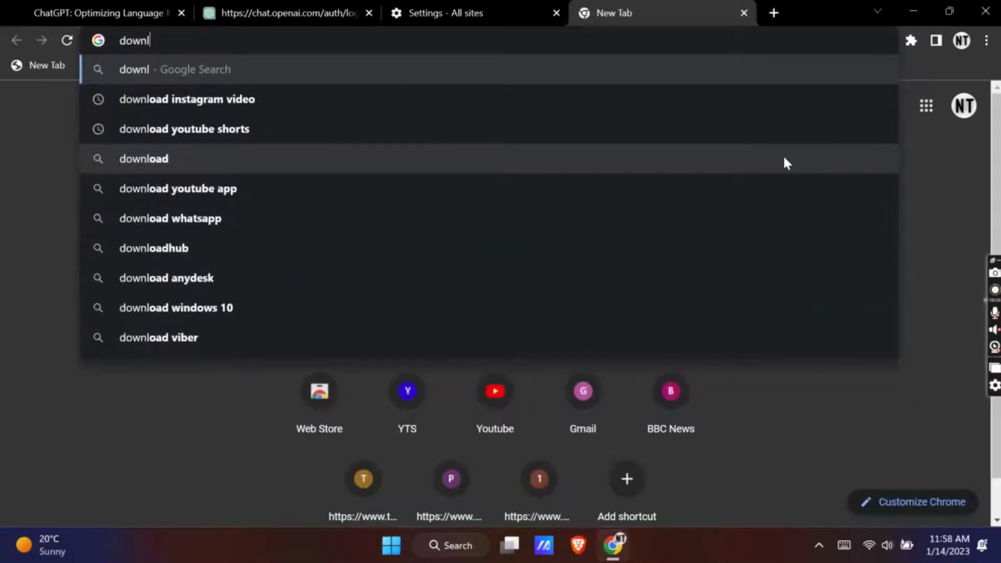
pyautogui.write('oad zenma')
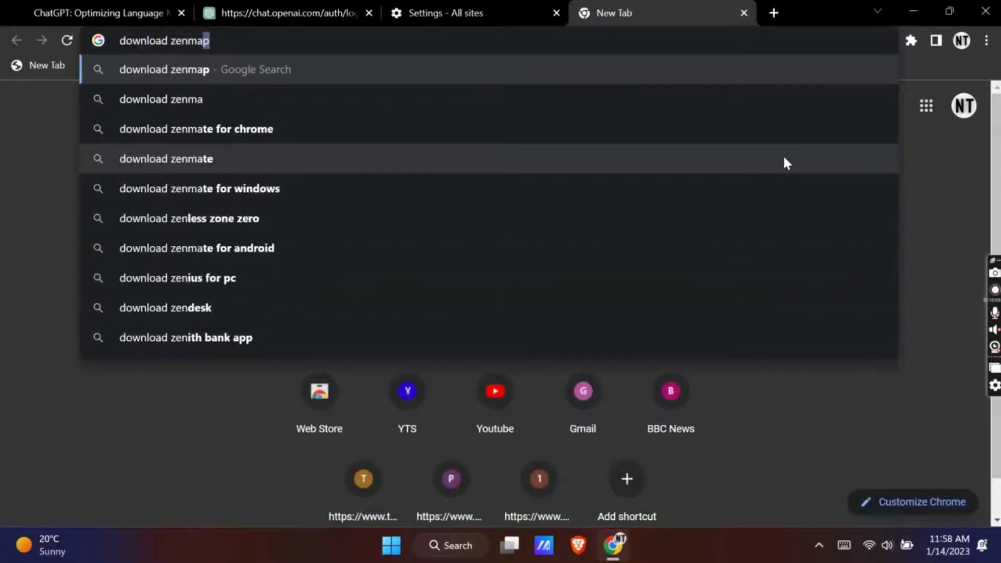
pyautogui.write('te vpn')
pyautogui.press('Return')
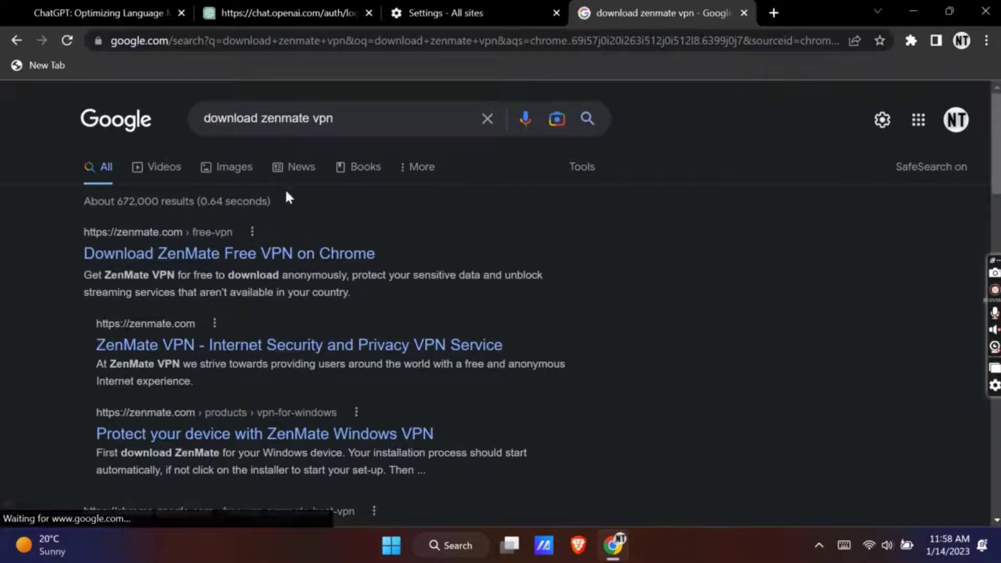
pyautogui.click(352, 117)
pyautogui.write('ex')
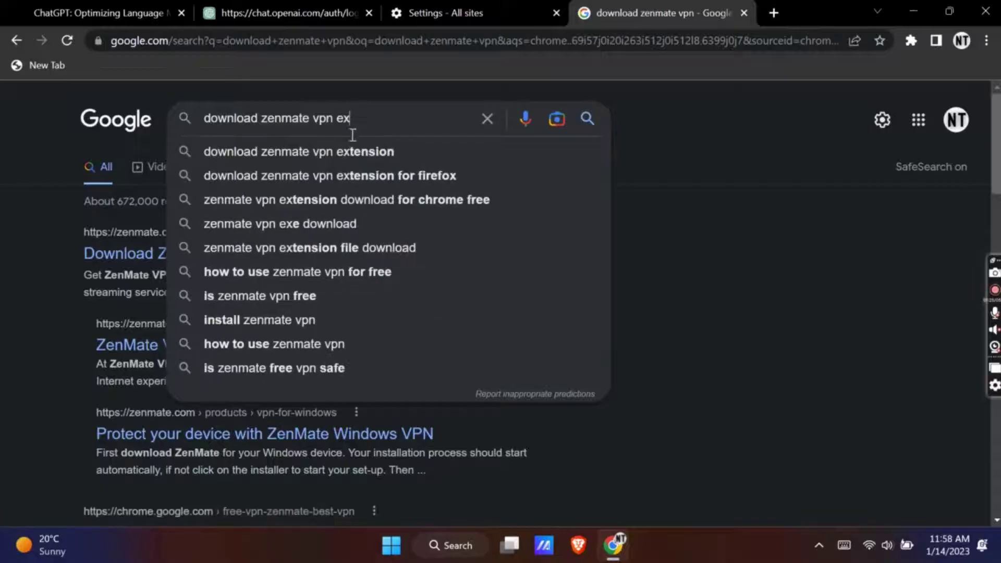
pyautogui.write('tension')
pyautogui.press('Return')
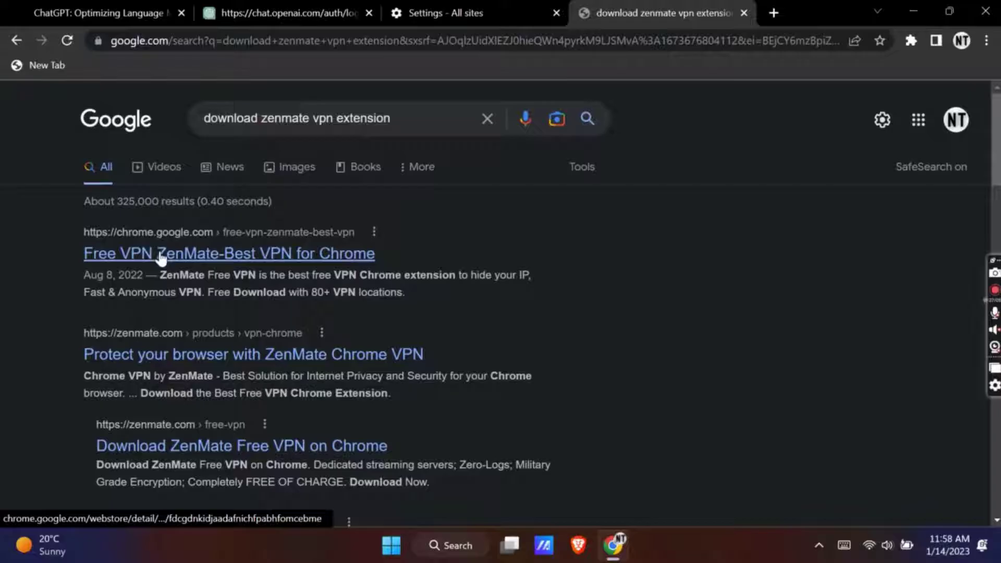
# Step: Add the Free VPN ZenMate extension to Chrome from its Web Store page
pyautogui.click(244, 253)
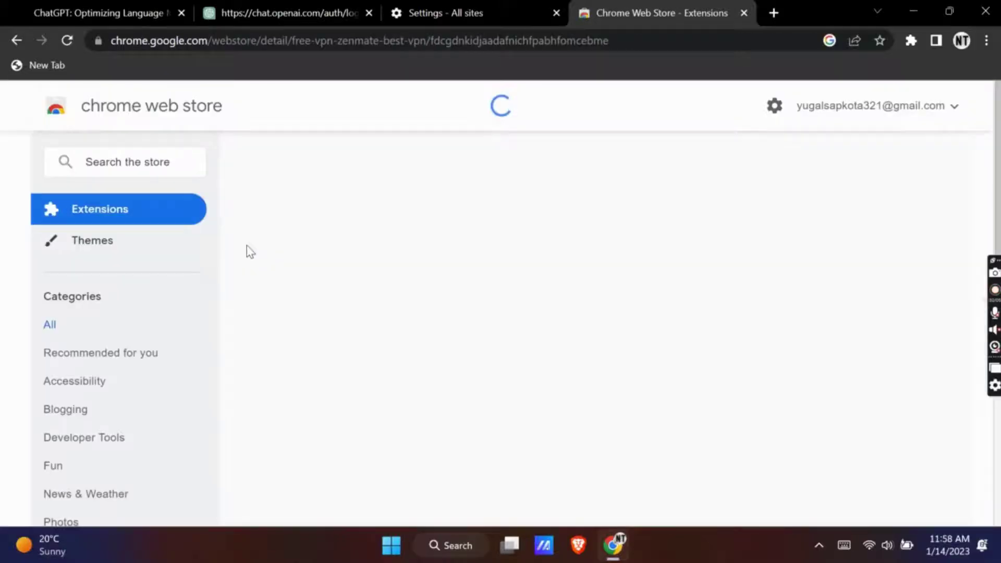
pyautogui.click(831, 215)
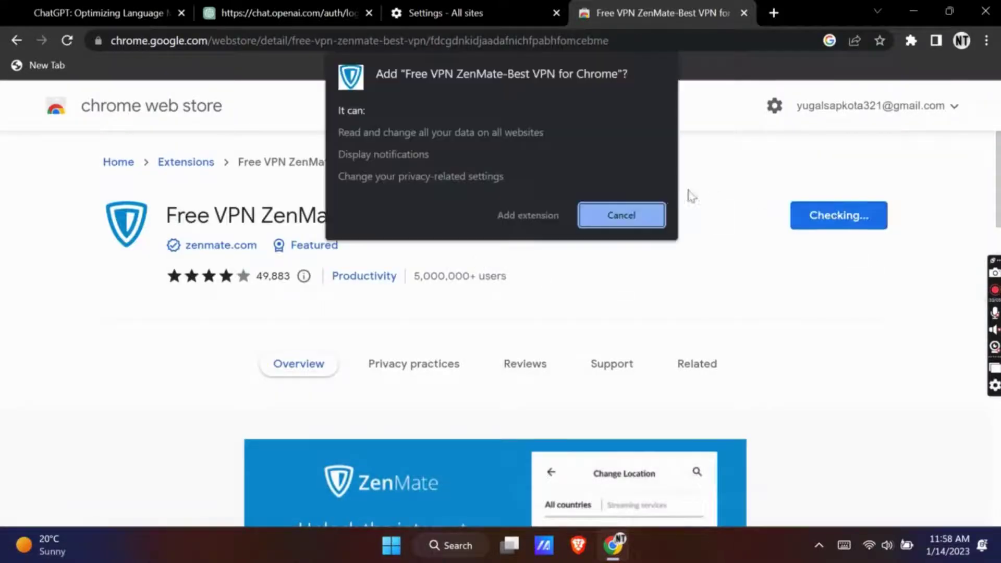
pyautogui.click(510, 212)
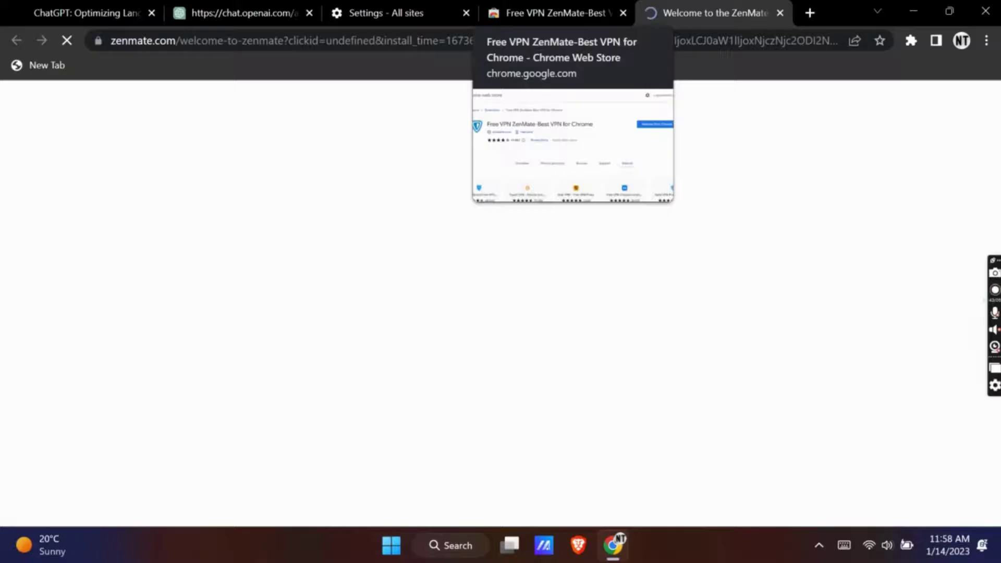
# Step: Pin ZenMate to the toolbar and open its panel, dismissing the quick tour
pyautogui.click(551, 12)
pyautogui.click(911, 40)
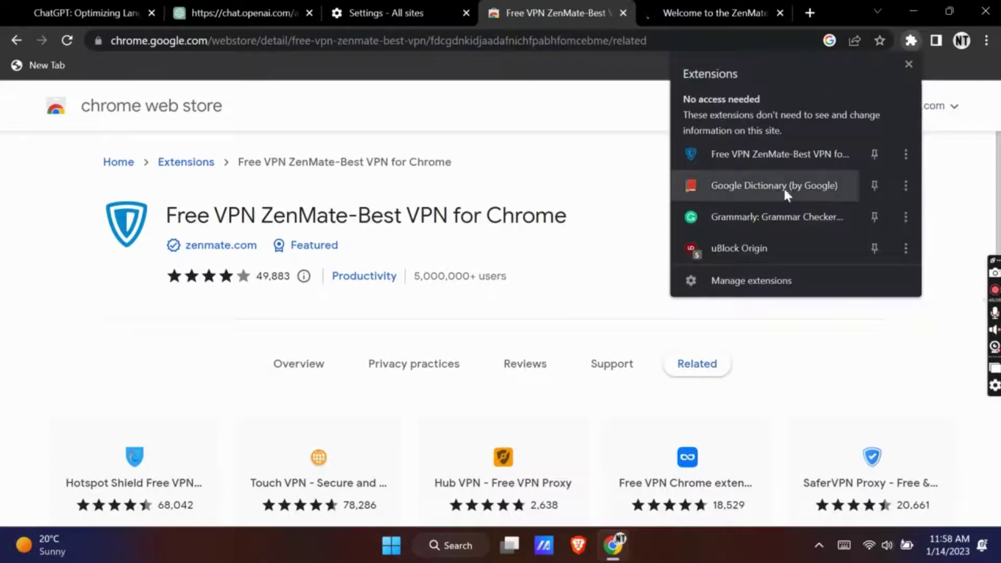
pyautogui.click(759, 167)
pyautogui.click(885, 41)
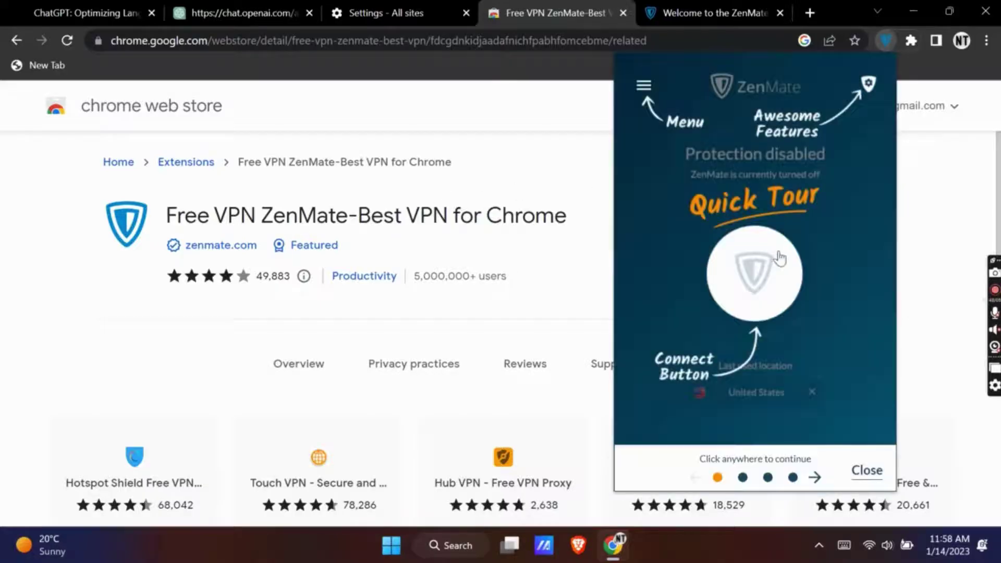
pyautogui.click(865, 471)
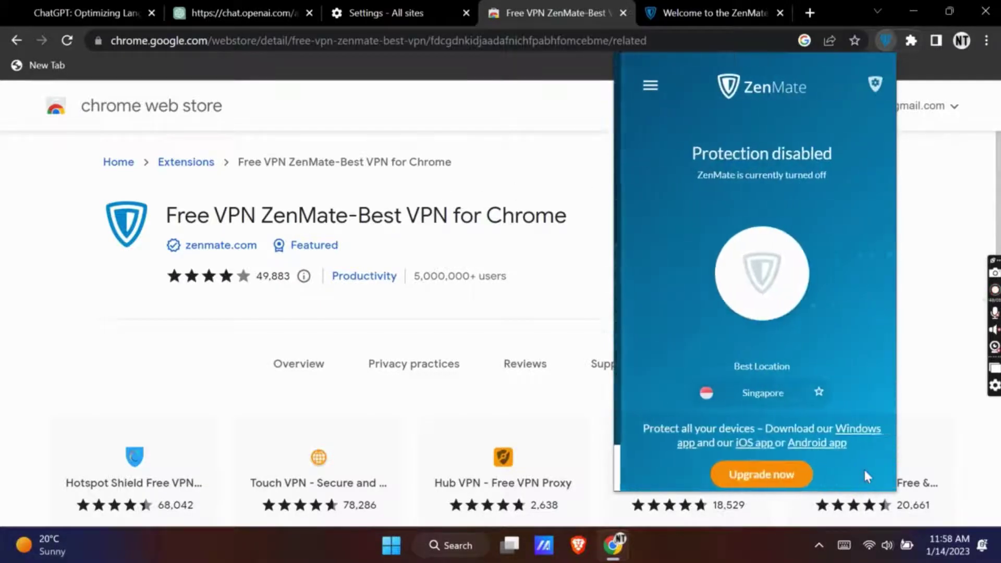
# Step: Connect ZenMate through the Singapore location and close the panel
pyautogui.click(740, 393)
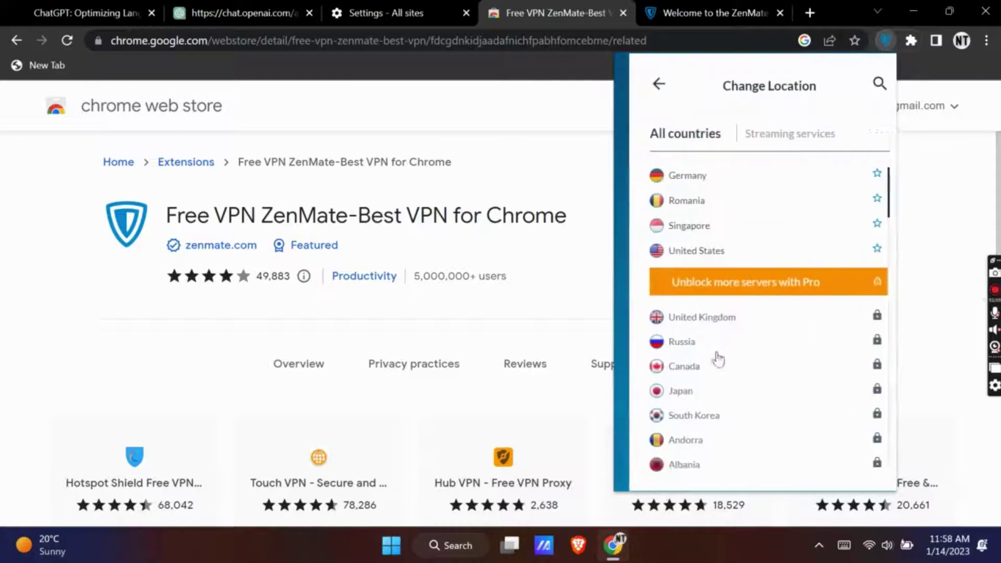
pyautogui.click(675, 226)
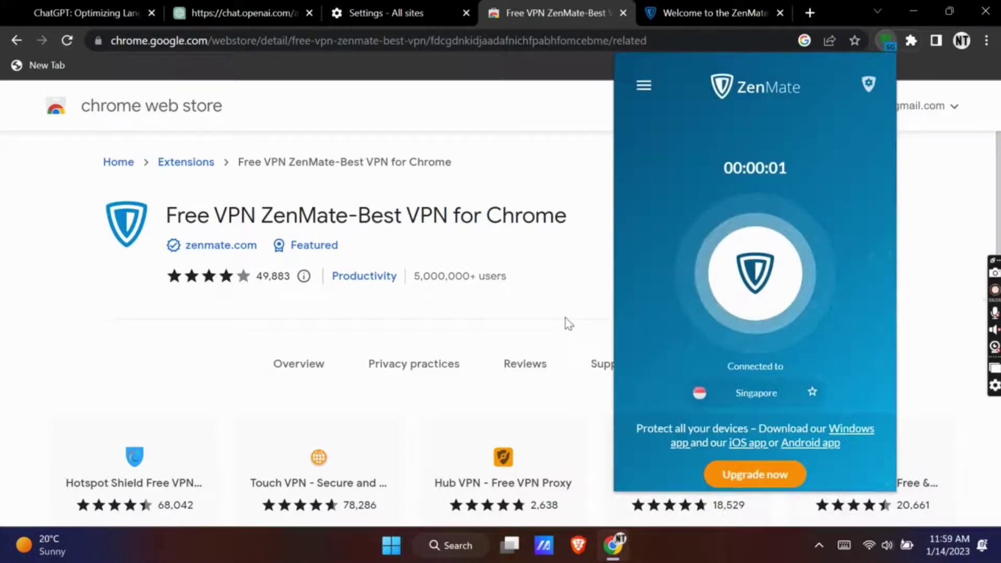
pyautogui.click(460, 180)
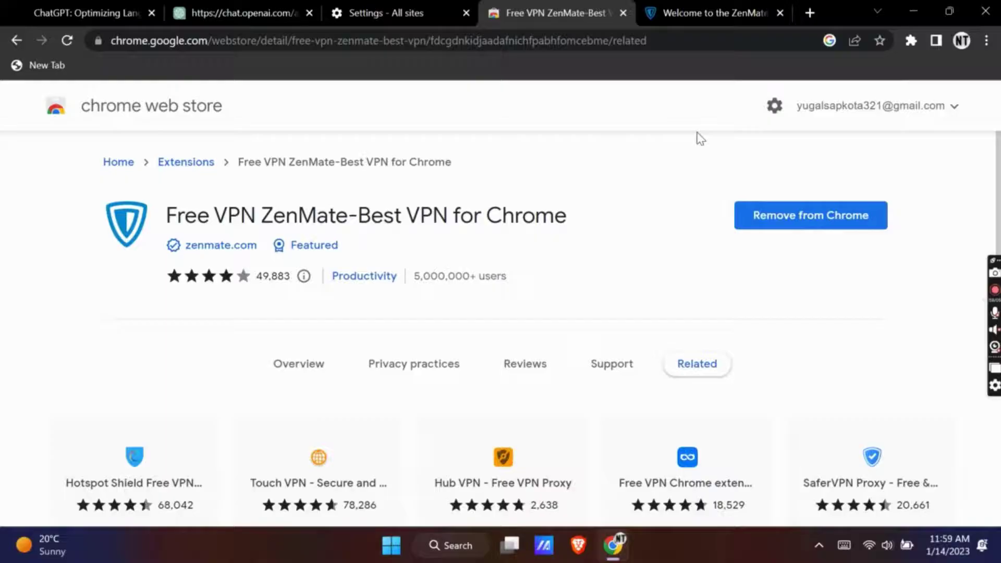
# Step: Open Chrome Settings in a new tab and go to Privacy and security
pyautogui.click(809, 13)
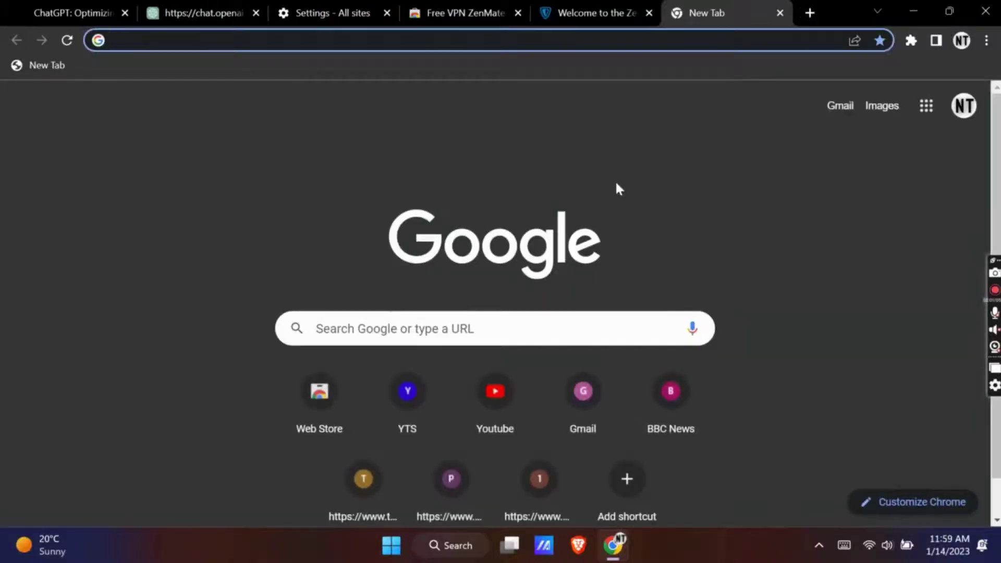
pyautogui.click(985, 40)
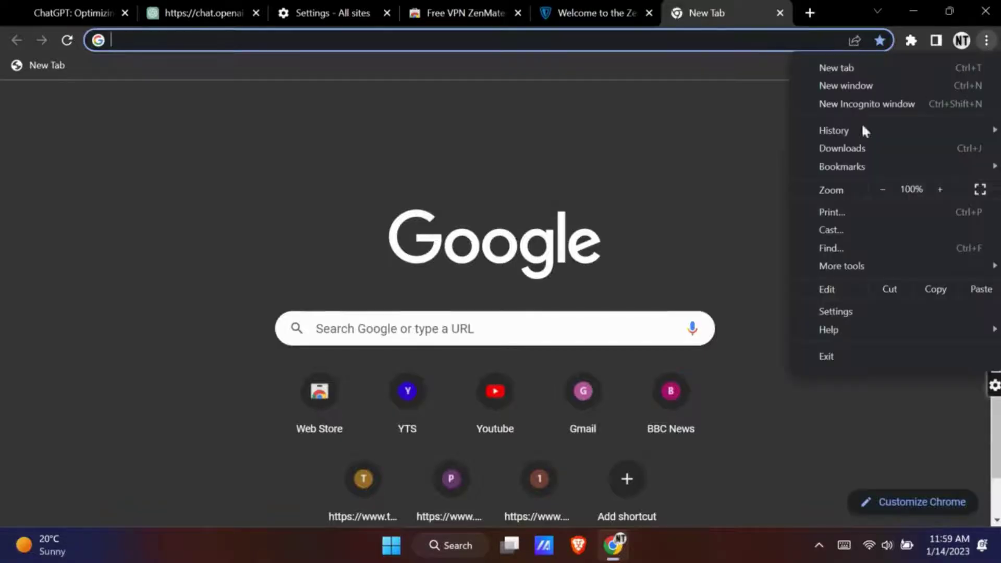
pyautogui.click(835, 311)
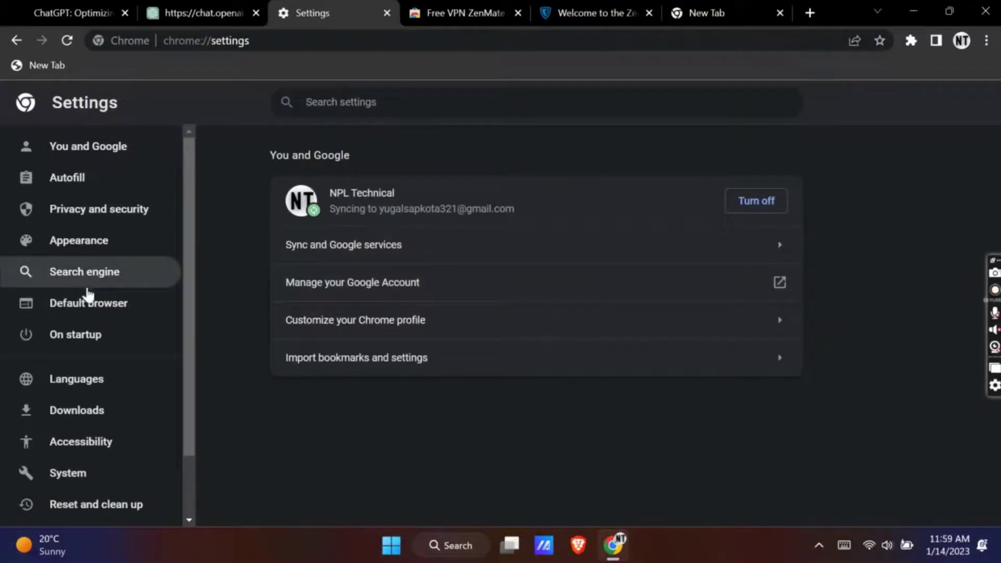
pyautogui.scroll(-1, 100, 284)
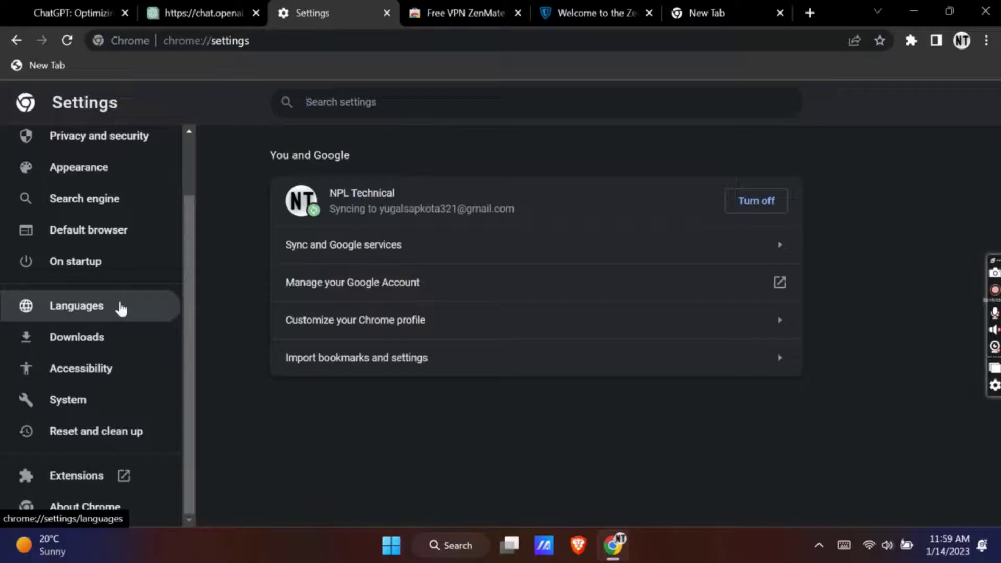
pyautogui.scroll(1, 111, 214)
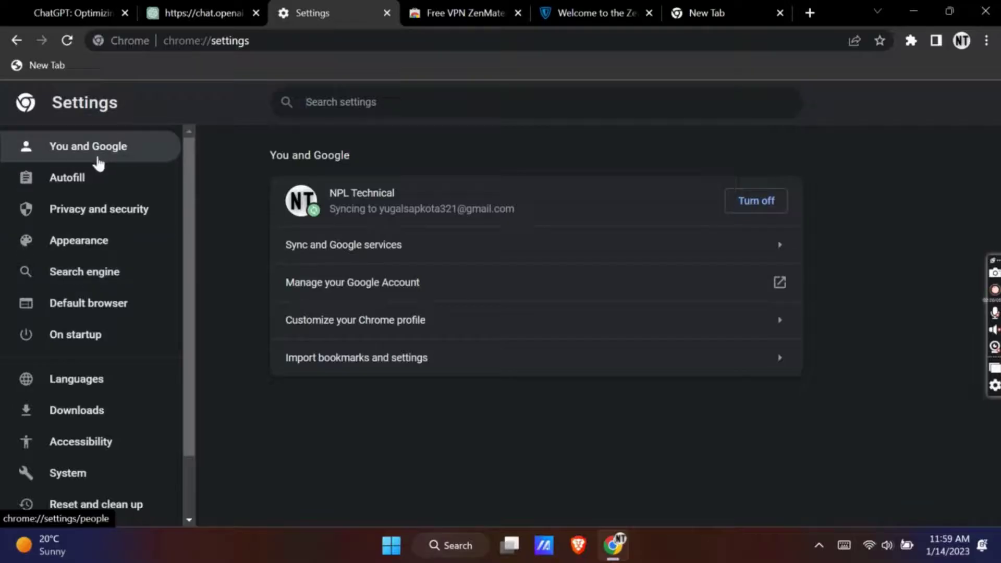
pyautogui.click(96, 207)
pyautogui.scroll(-2, 344, 330)
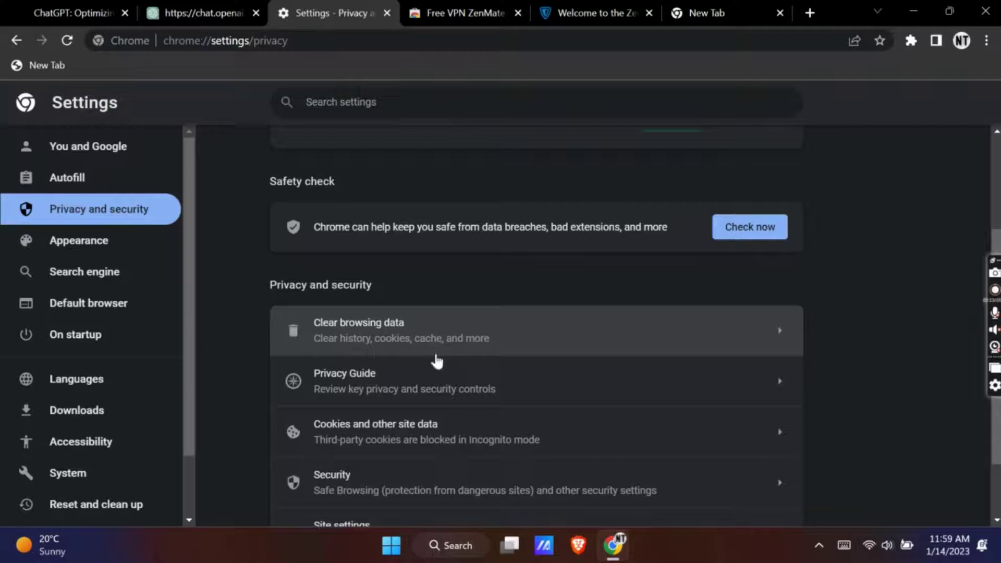
# Step: Open Clear browsing data, keep the time range at Last hour, and close the dialog
pyautogui.click(394, 344)
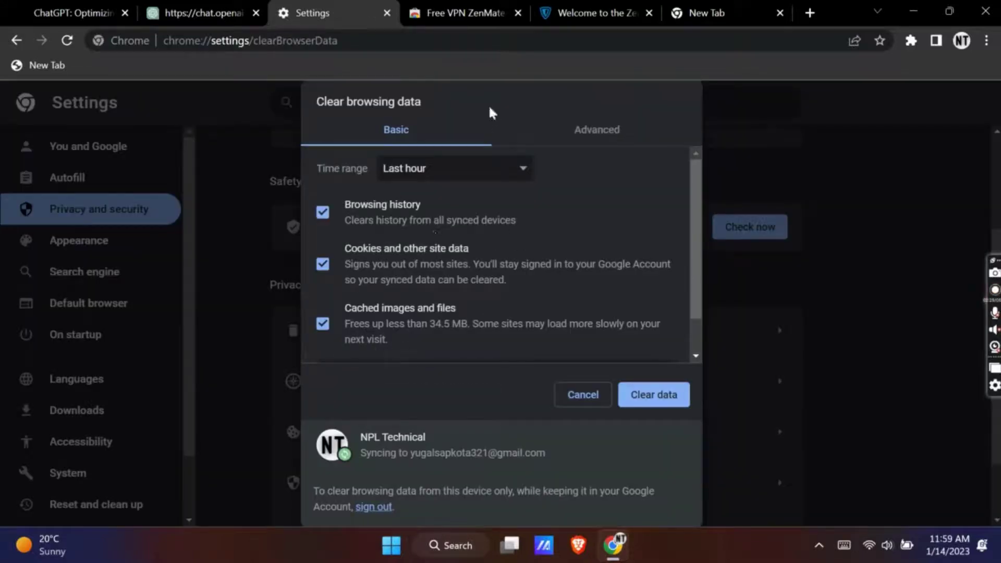
pyautogui.scroll(-1, 351, 229)
pyautogui.scroll(1, 390, 299)
pyautogui.scroll(-1, 586, 282)
pyautogui.scroll(1, 586, 282)
pyautogui.click(402, 174)
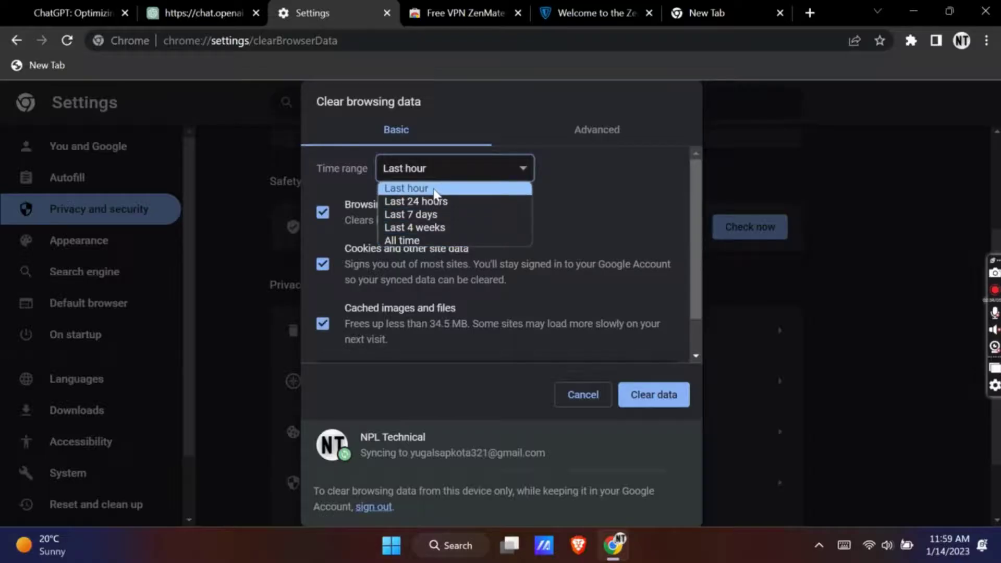
pyautogui.click(432, 189)
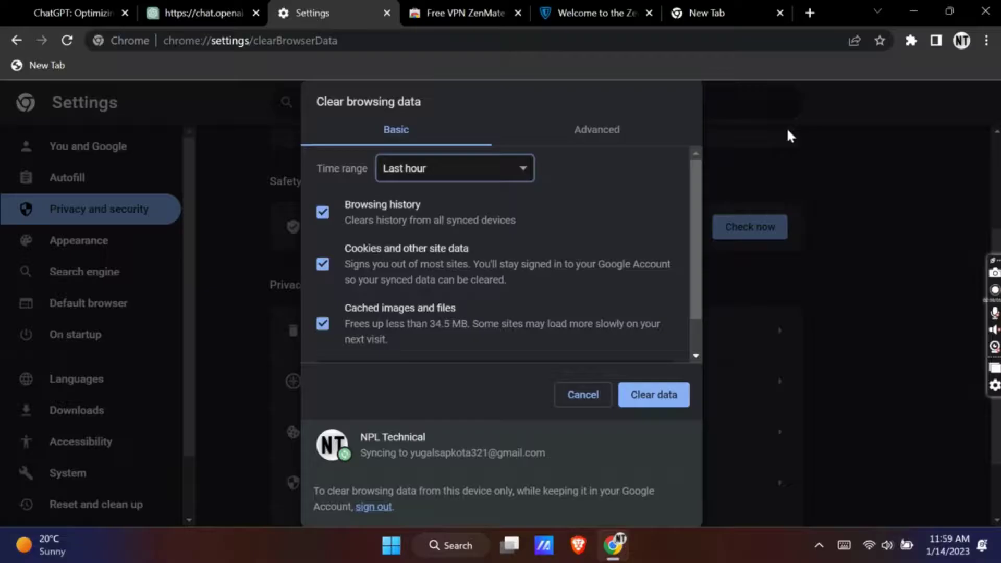
pyautogui.click(579, 392)
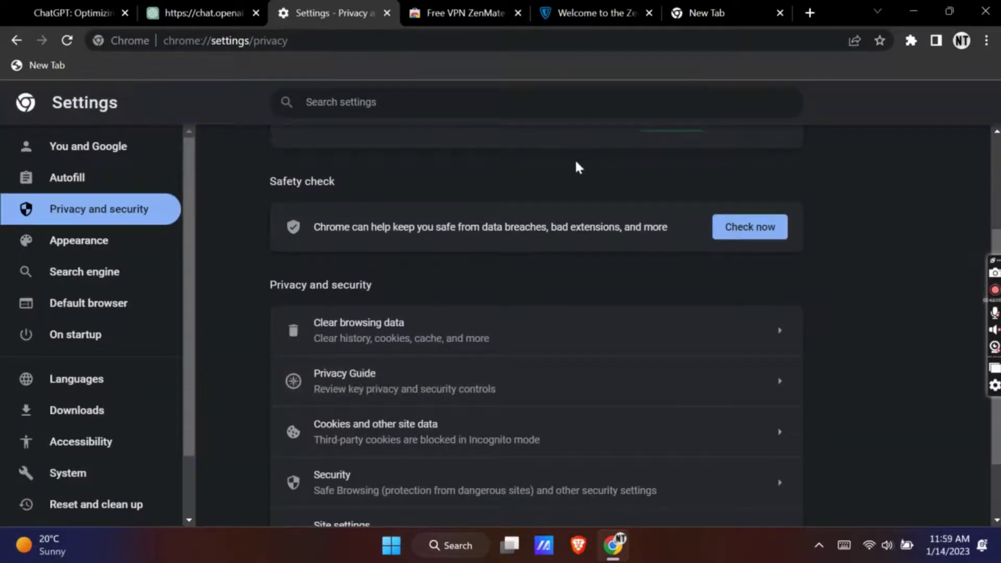
pyautogui.scroll(-1, 566, 167)
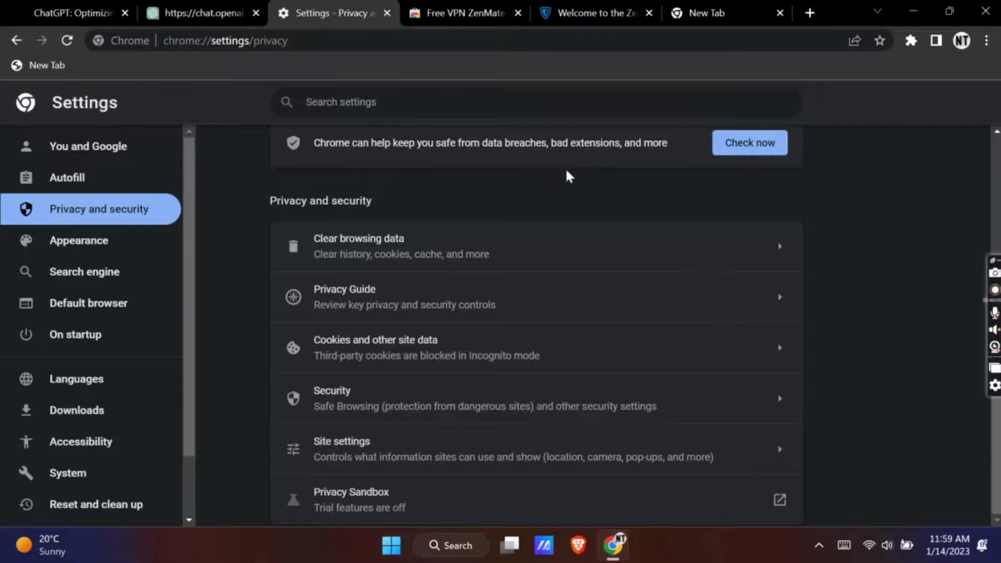
pyautogui.scroll(3, 567, 177)
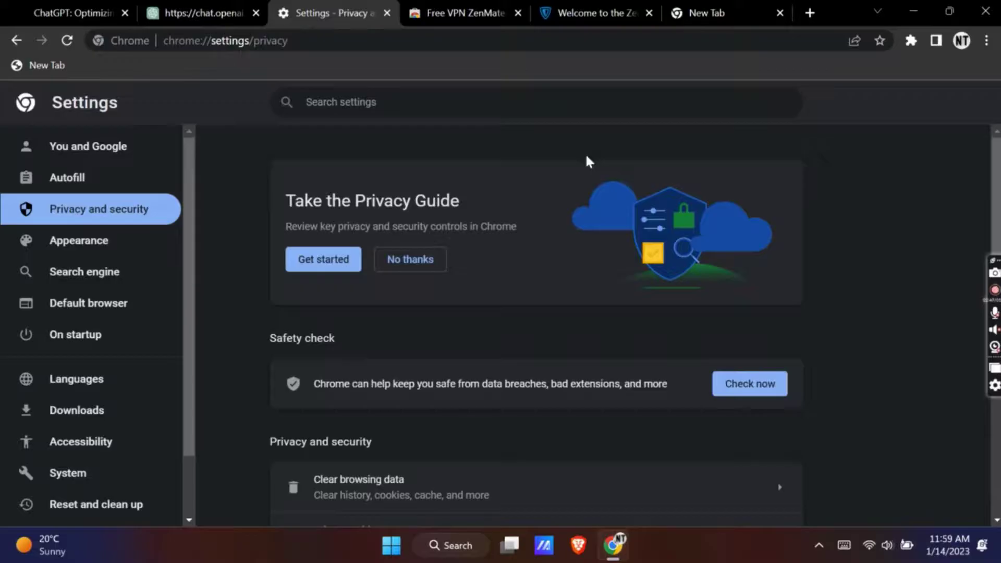
# Step: Search 'chrome alternative', review the G2 list, then preview the Fossbytes image result
pyautogui.click(808, 13)
pyautogui.write('ch')
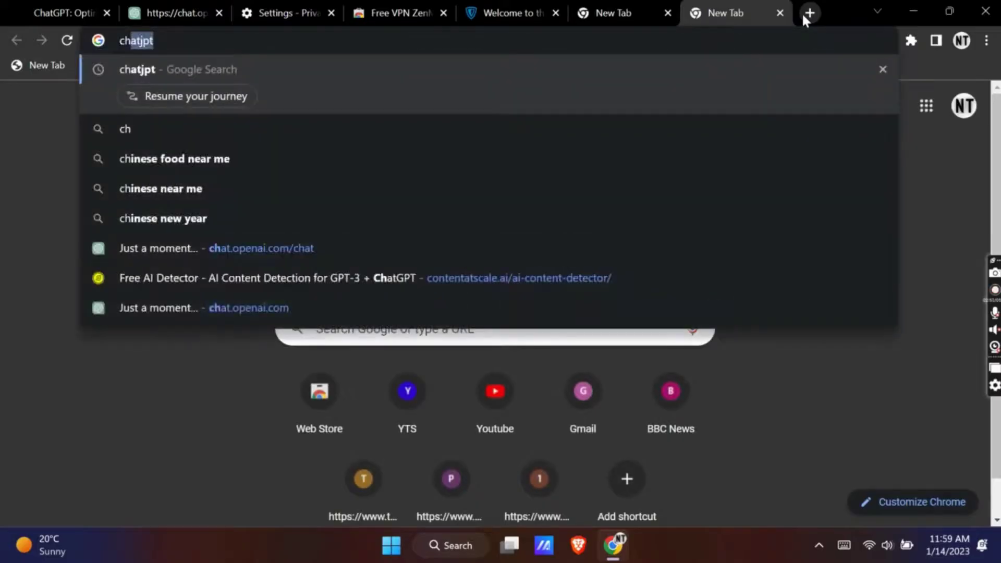
pyautogui.write('rome alter')
pyautogui.press('Return')
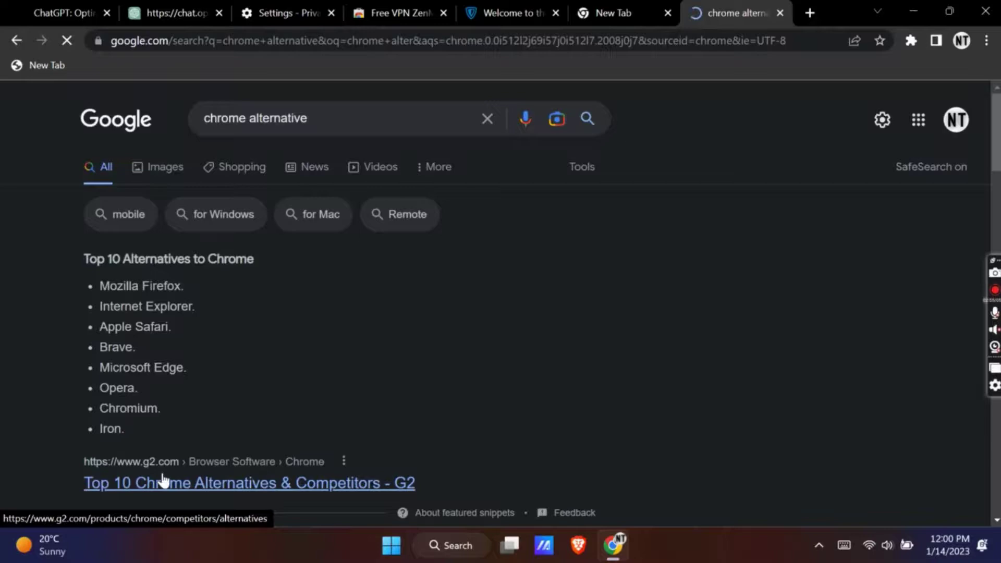
pyautogui.click(162, 479)
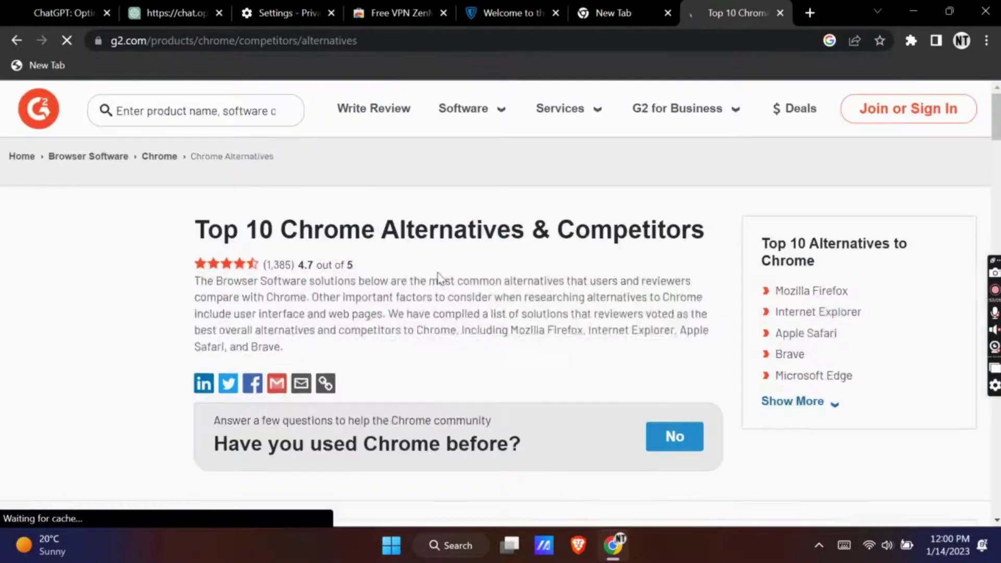
pyautogui.scroll(-4, 443, 266)
pyautogui.scroll(-1, 443, 254)
pyautogui.scroll(-3, 443, 251)
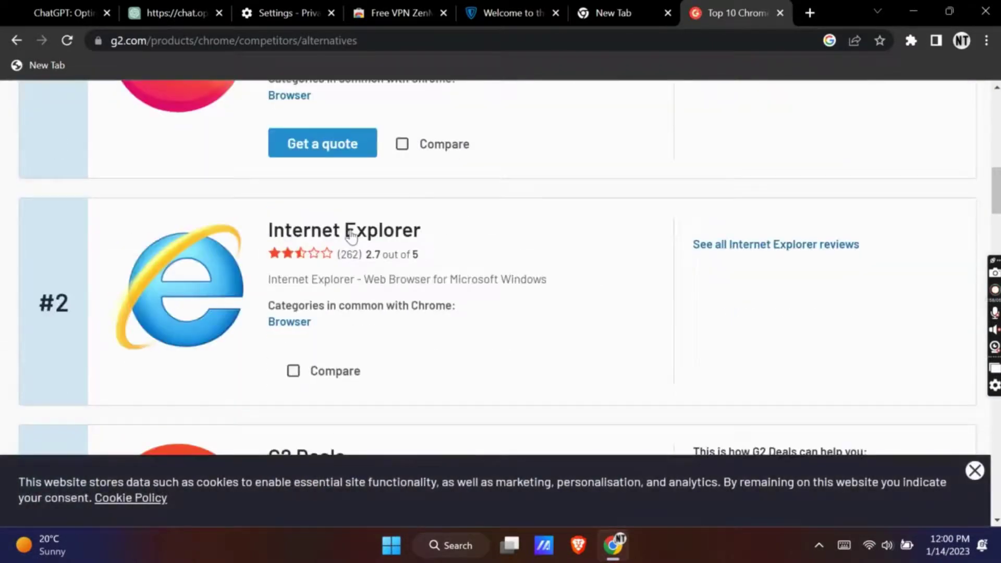
pyautogui.scroll(-2, 346, 230)
pyautogui.scroll(-2, 99, 346)
pyautogui.scroll(-4, 509, 245)
pyautogui.scroll(-1, 432, 278)
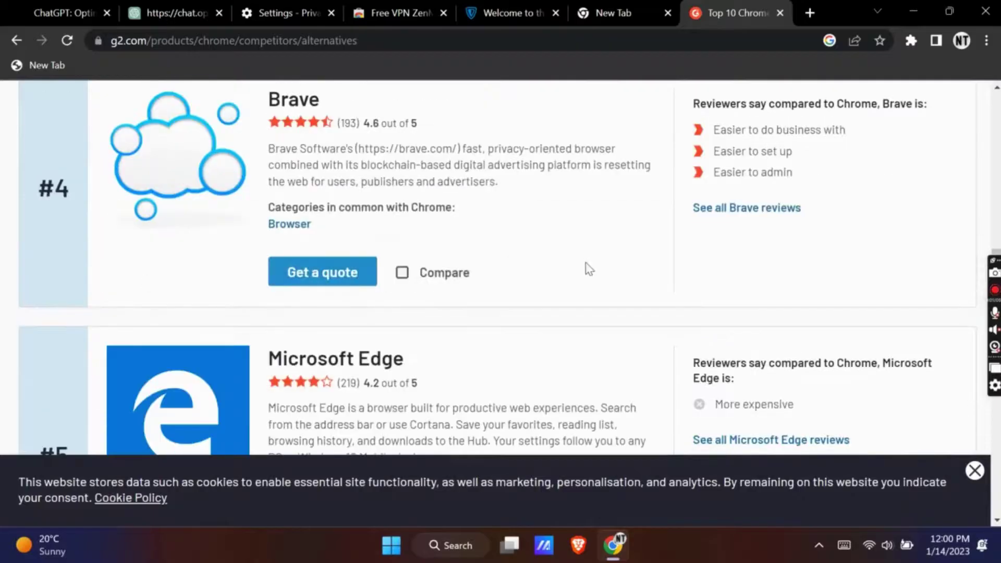
pyautogui.scroll(-4, 585, 268)
pyautogui.scroll(-5, 576, 283)
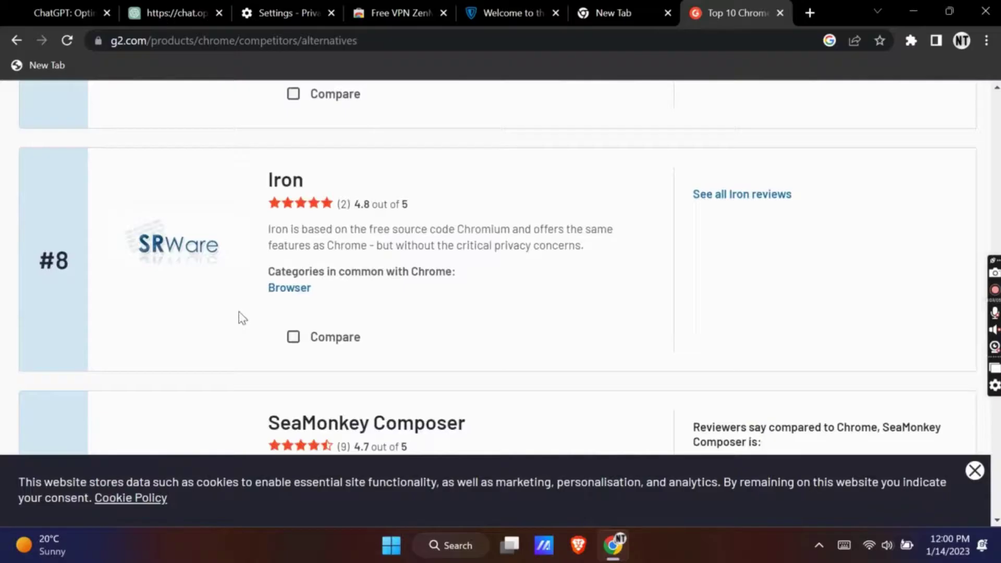
pyautogui.scroll(-2, 241, 316)
pyautogui.scroll(-5, 239, 313)
pyautogui.scroll(-5, 239, 247)
pyautogui.scroll(5, 242, 275)
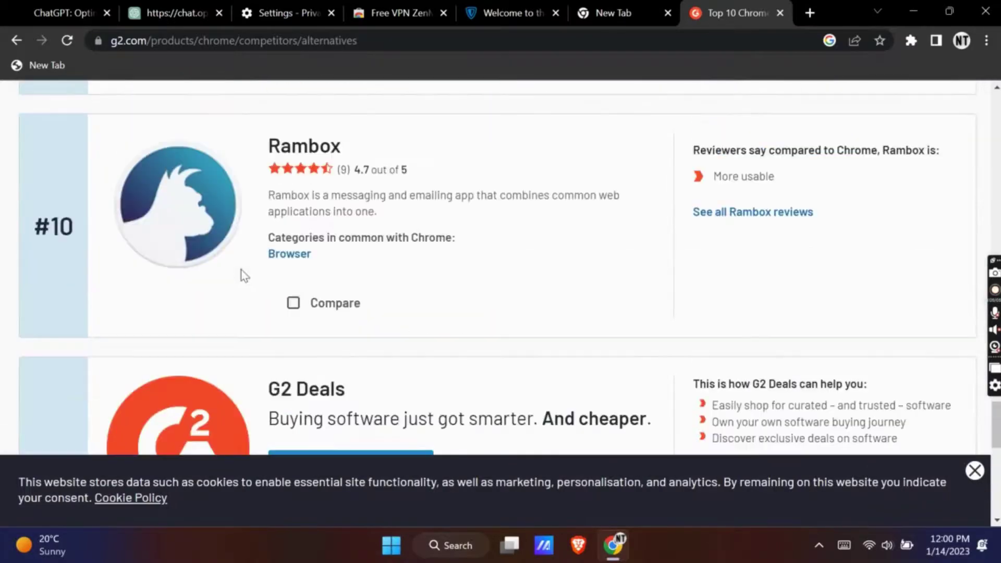
pyautogui.click(17, 40)
pyautogui.scroll(-4, 179, 313)
pyautogui.scroll(-2, 191, 367)
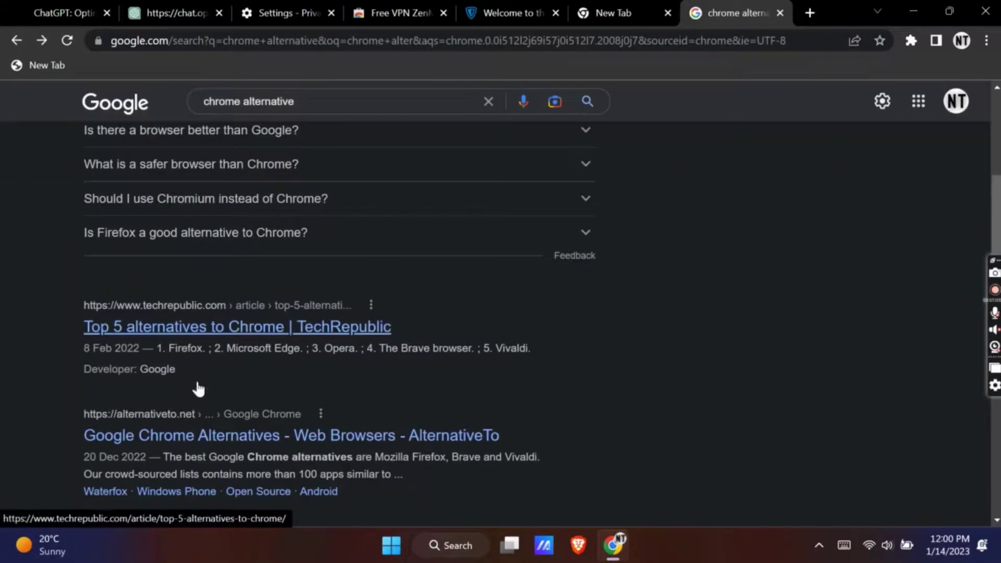
pyautogui.scroll(6, 313, 391)
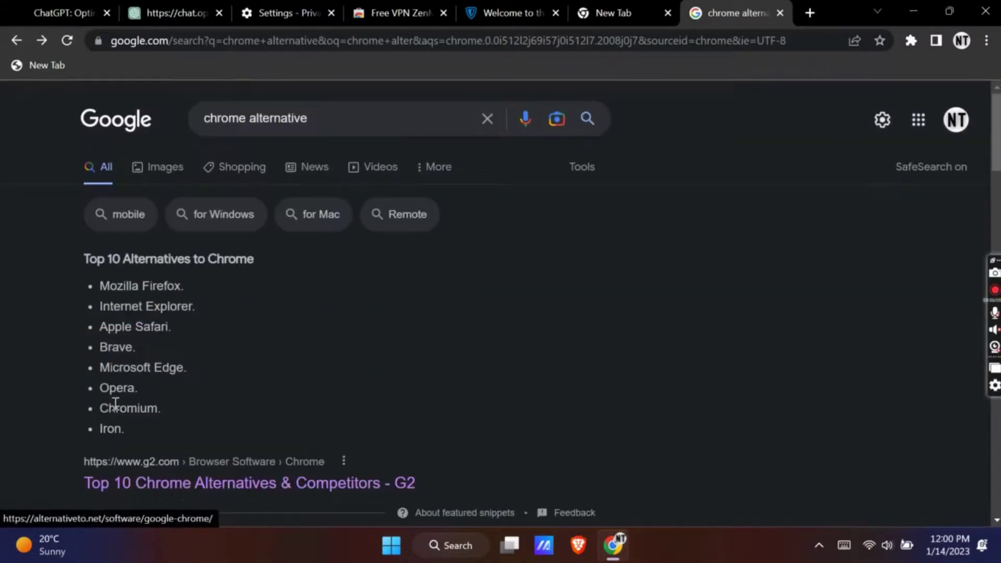
pyautogui.click(168, 160)
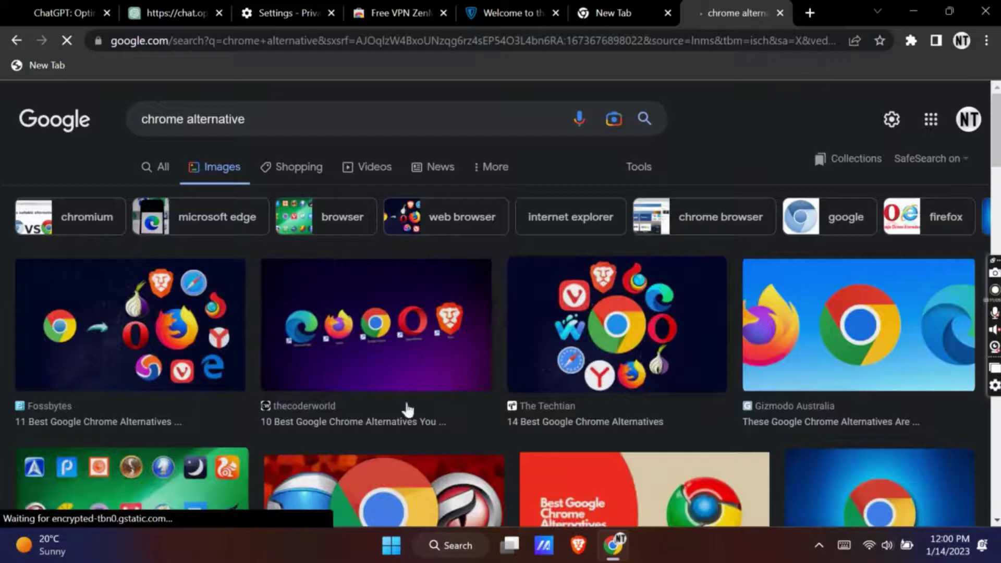
pyautogui.click(18, 310)
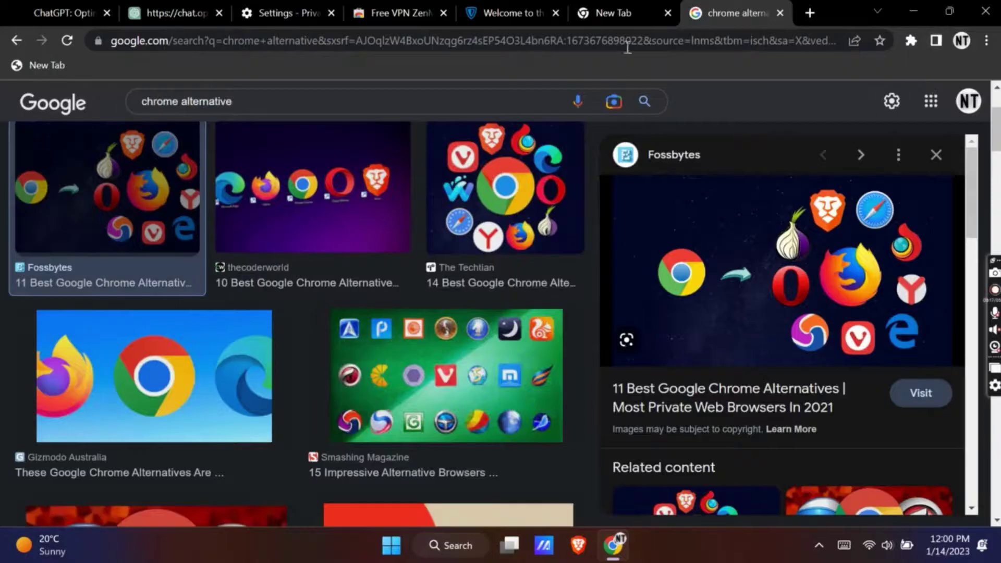
# Step: Minimize Chrome and show the Windows Start menu's power options
pyautogui.click(911, 24)
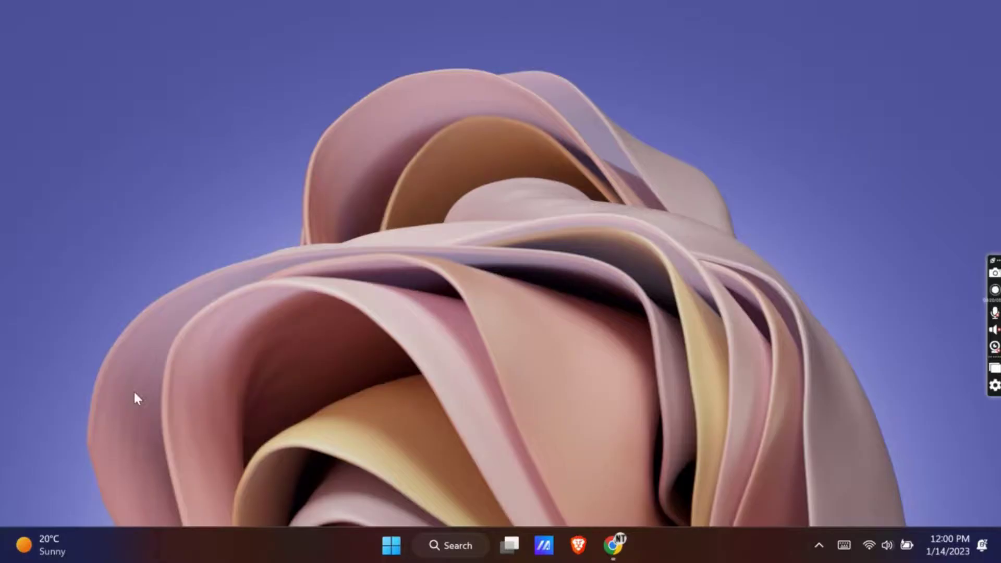
pyautogui.click(407, 552)
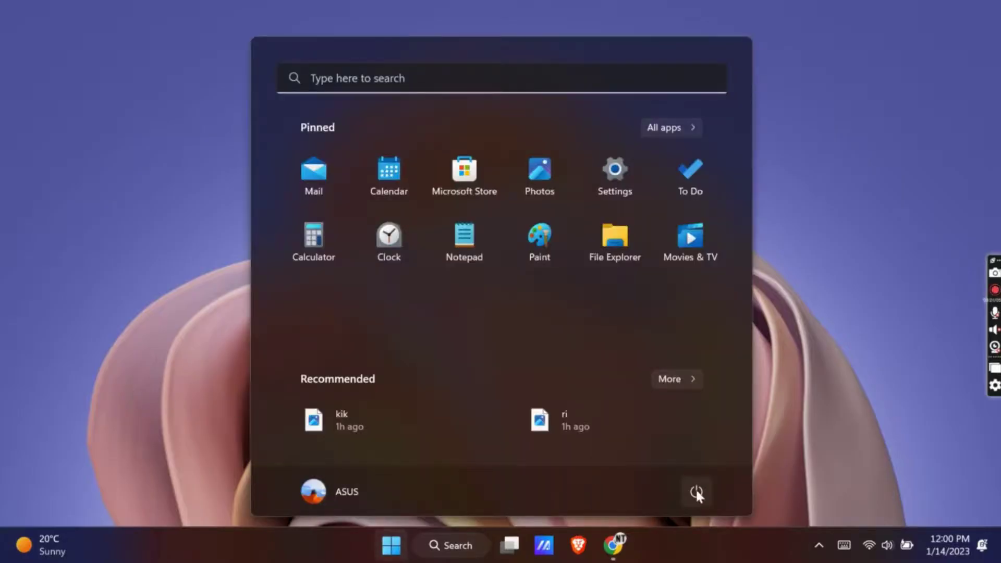
pyautogui.click(696, 493)
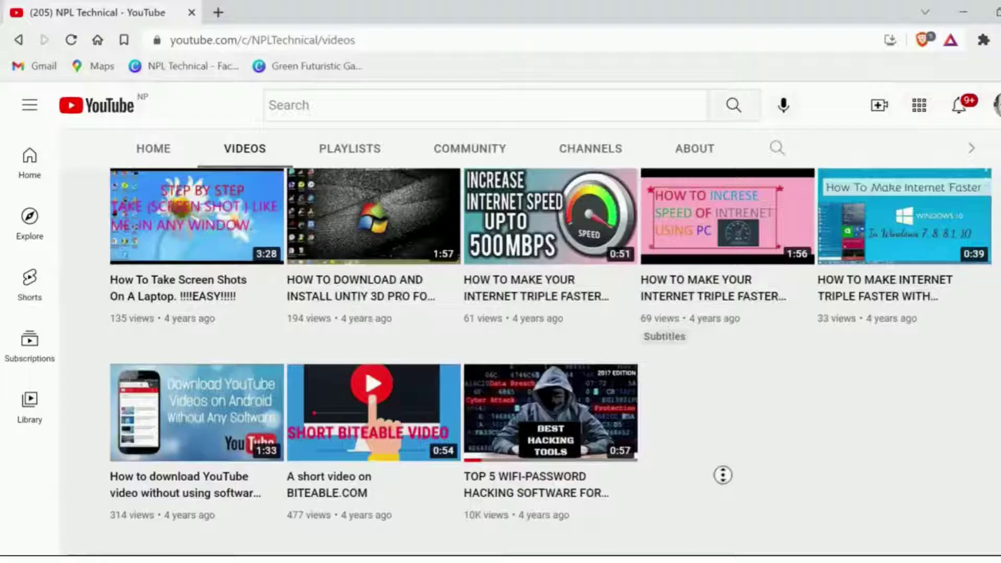
pyautogui.scroll(5, 706, 363)
pyautogui.scroll(3, 706, 364)
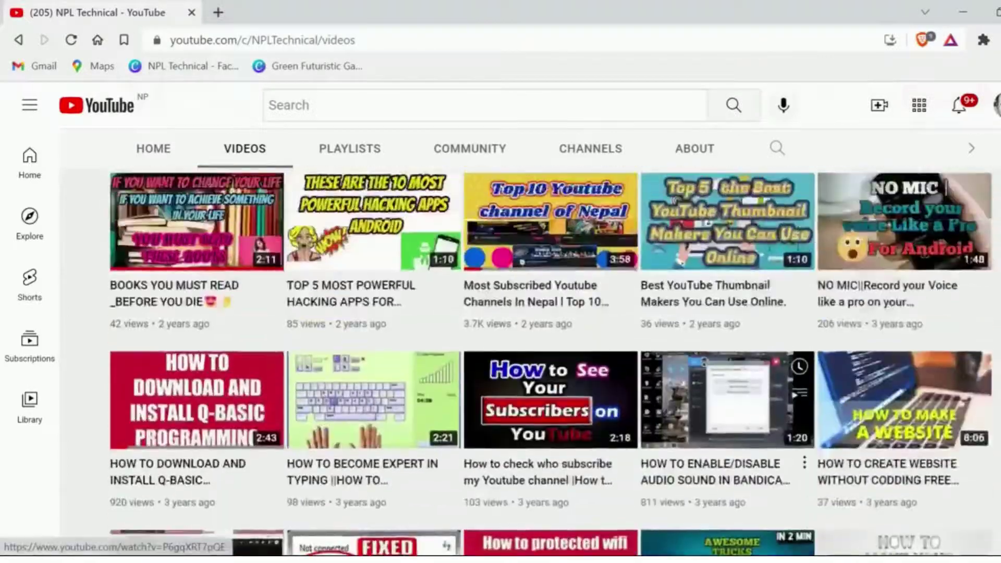
pyautogui.scroll(3, 706, 364)
pyautogui.scroll(3, 708, 370)
pyautogui.scroll(4, 708, 369)
pyautogui.scroll(3, 708, 369)
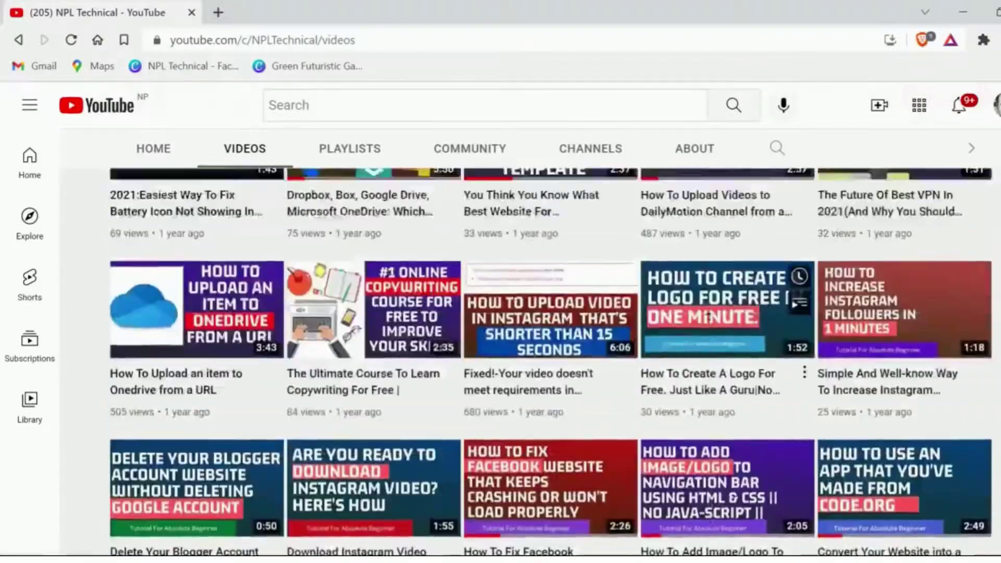
pyautogui.scroll(3, 708, 369)
pyautogui.scroll(3, 704, 306)
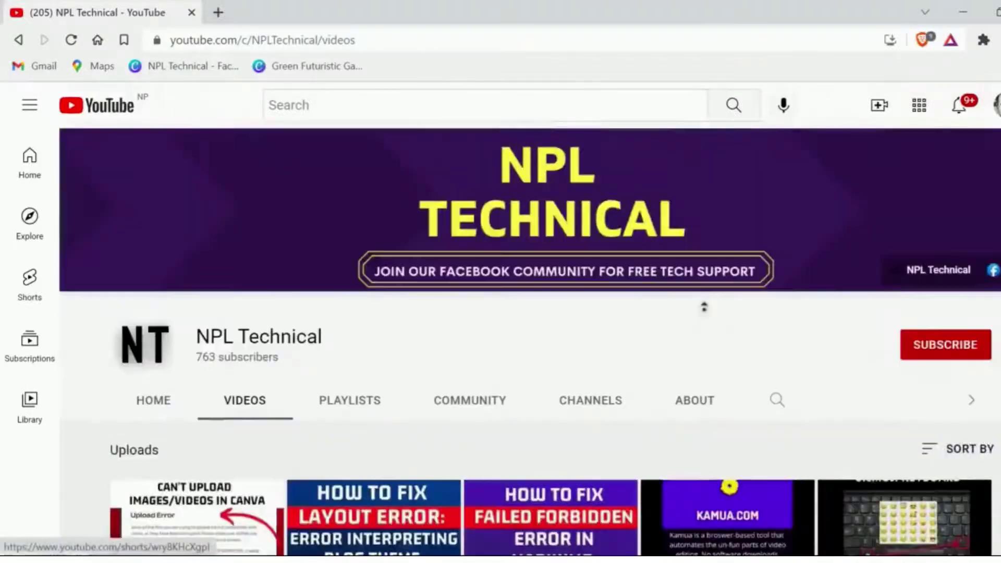
# Step: Subscribe to NPL Technical and set its notifications to All
pyautogui.click(932, 351)
pyautogui.click(977, 349)
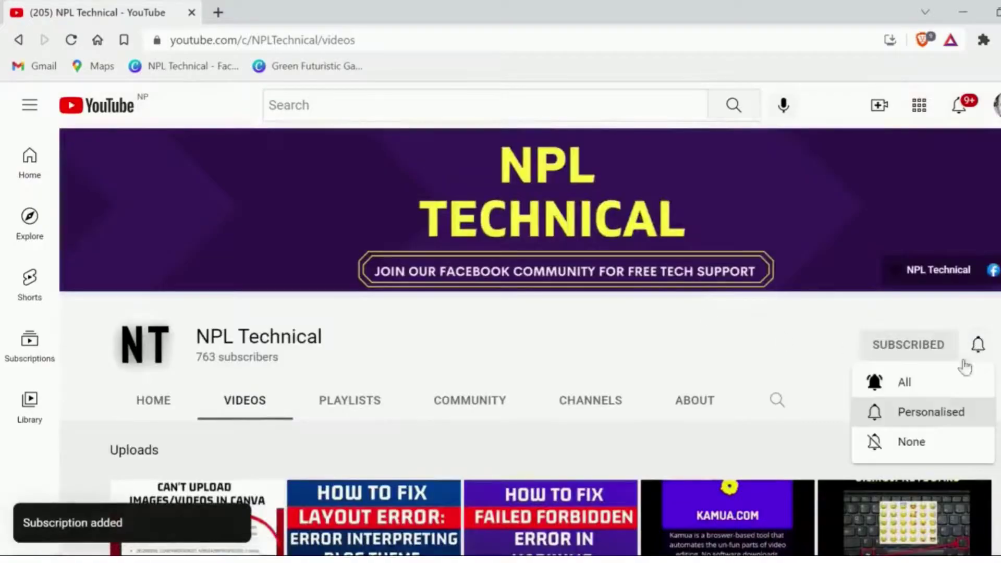
pyautogui.click(913, 384)
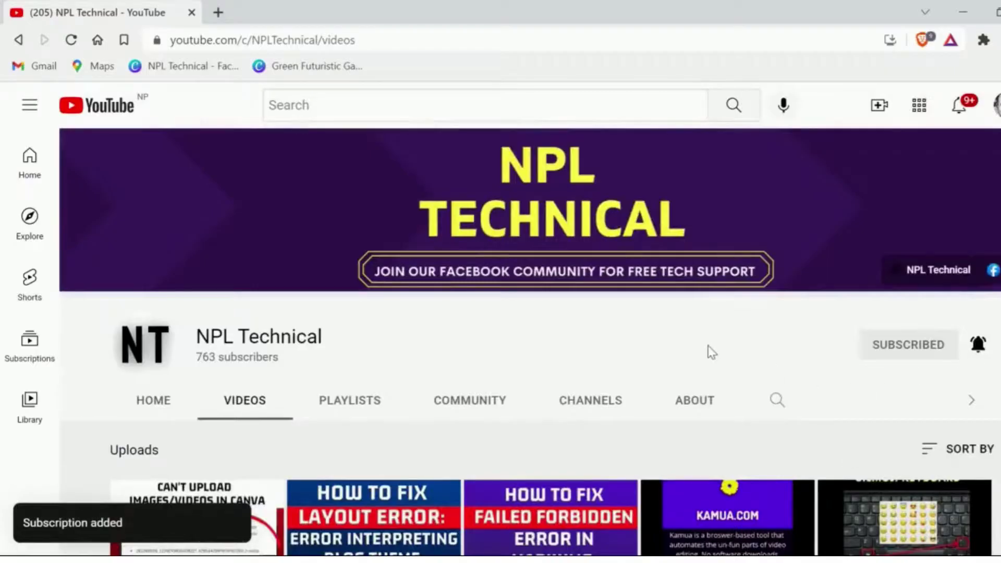